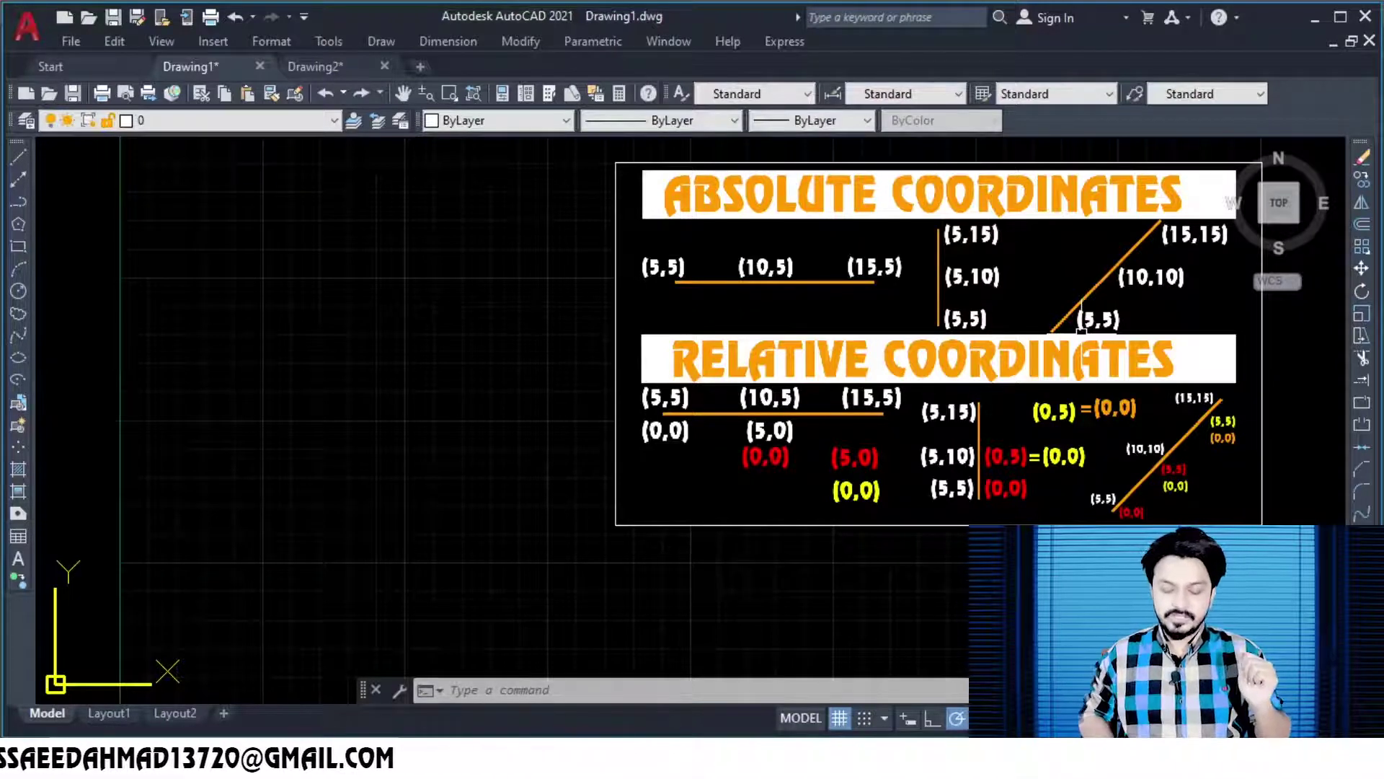
Step: Review the Dynamic Input pointer input format options in Drafting Settings, then close it
left_click(885, 720)
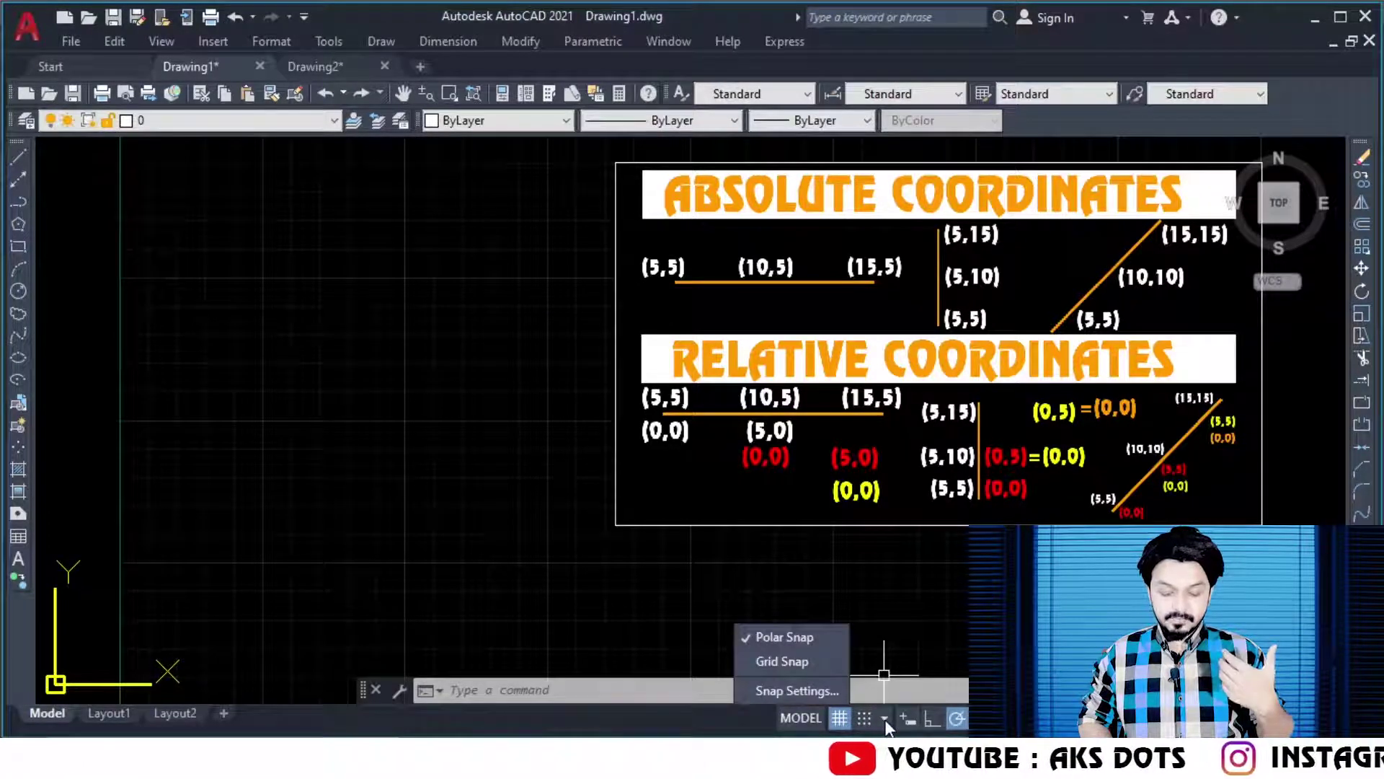
left_click(824, 693)
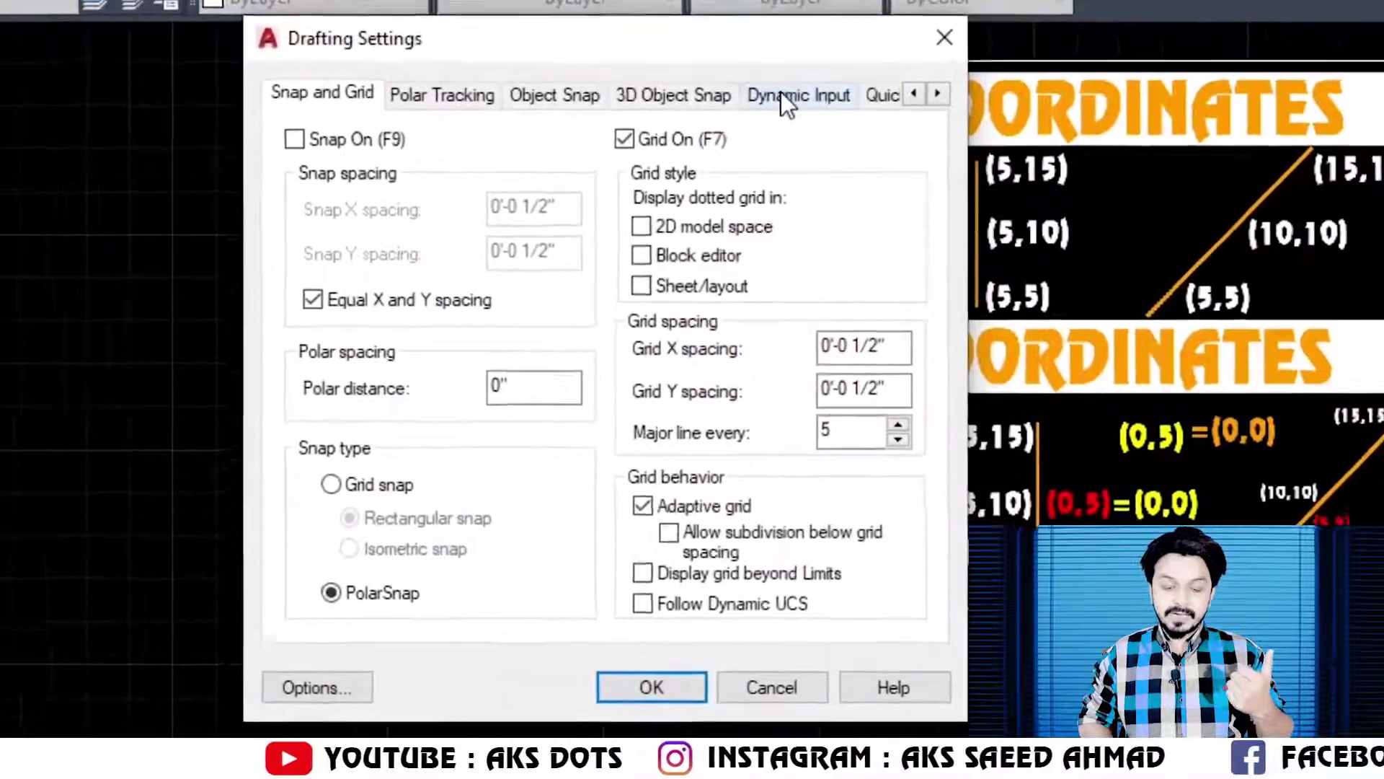
left_click(795, 142)
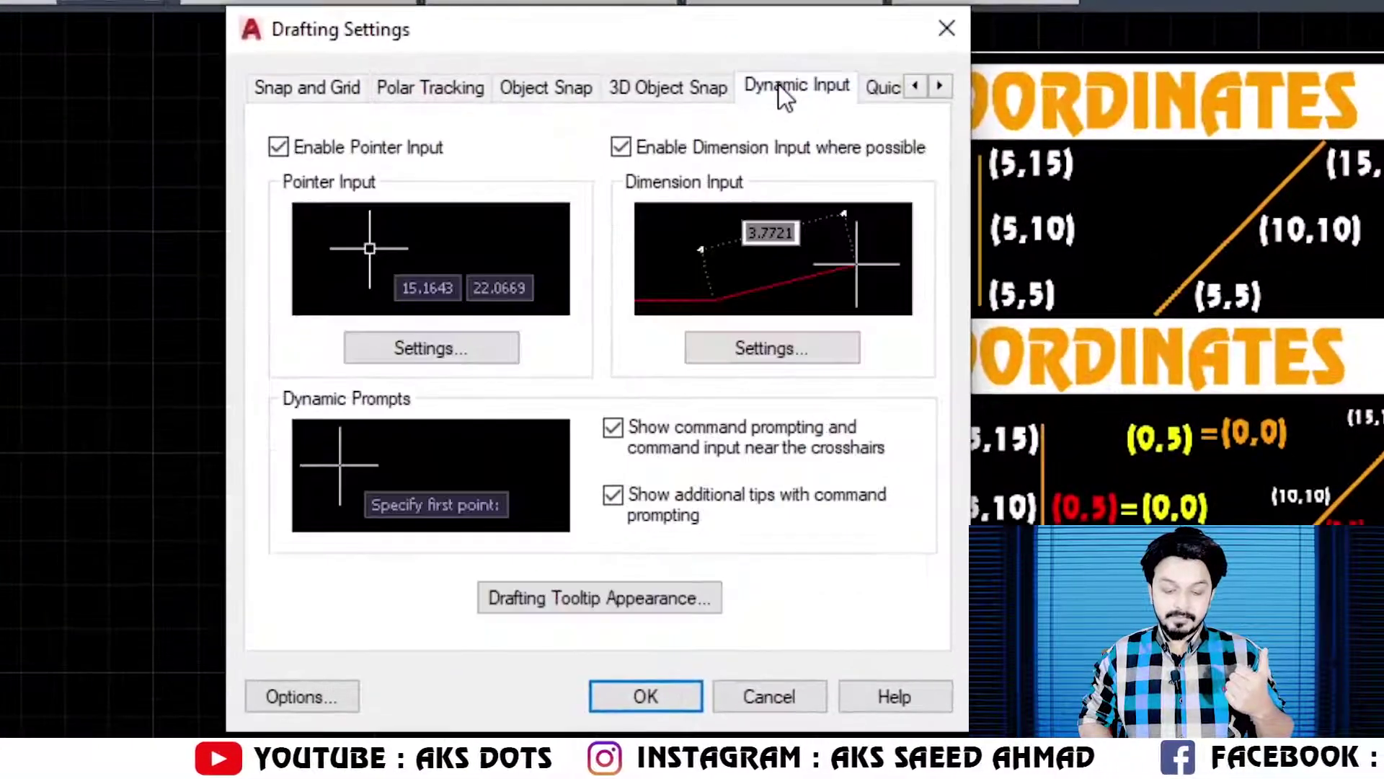
left_click(425, 347)
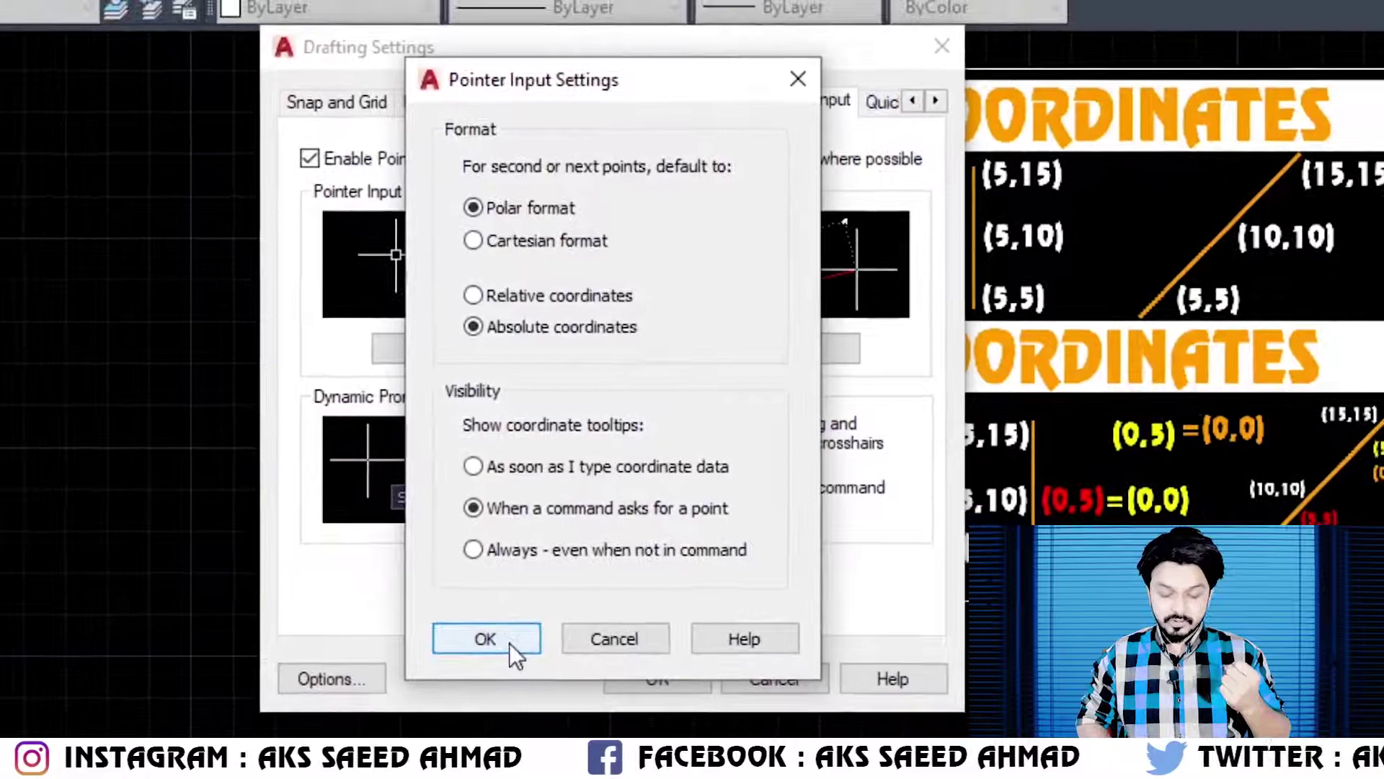
left_click(509, 643)
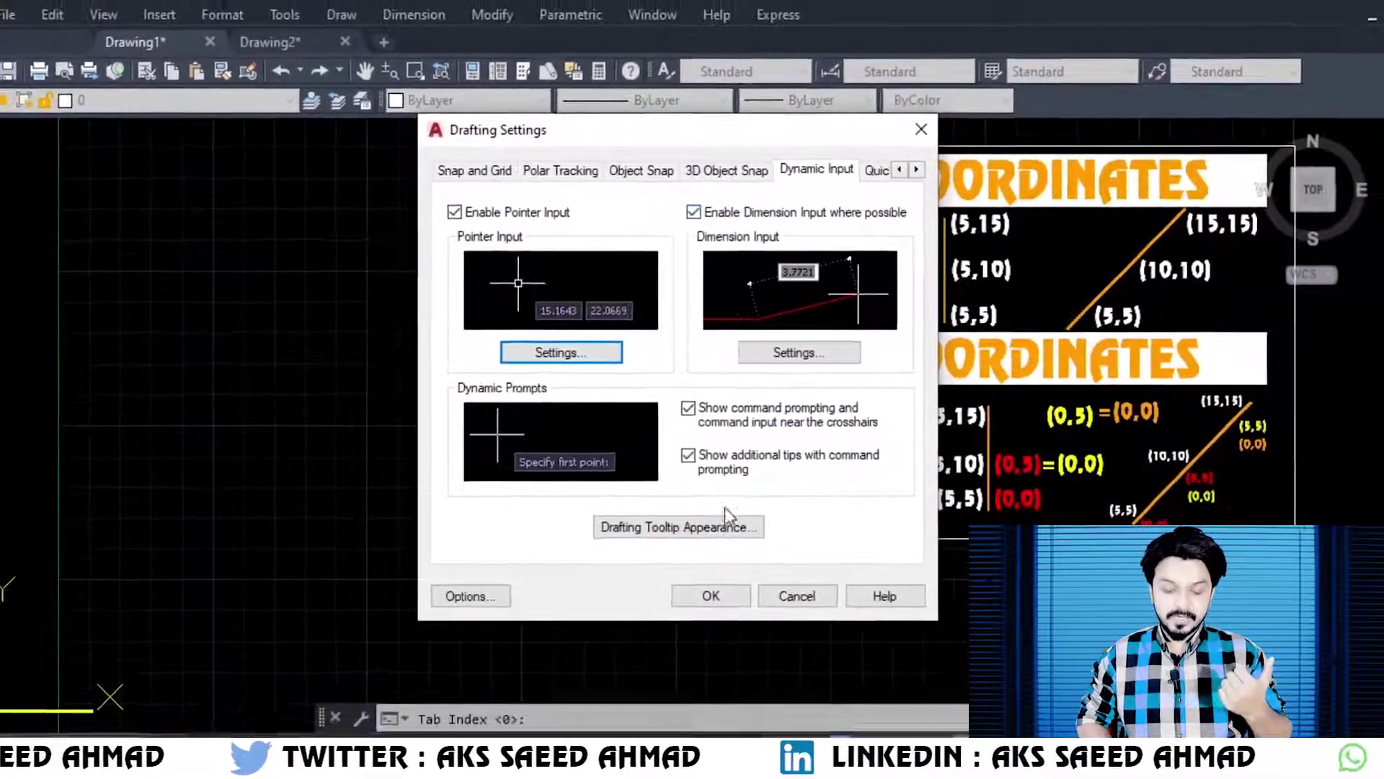
left_click(730, 582)
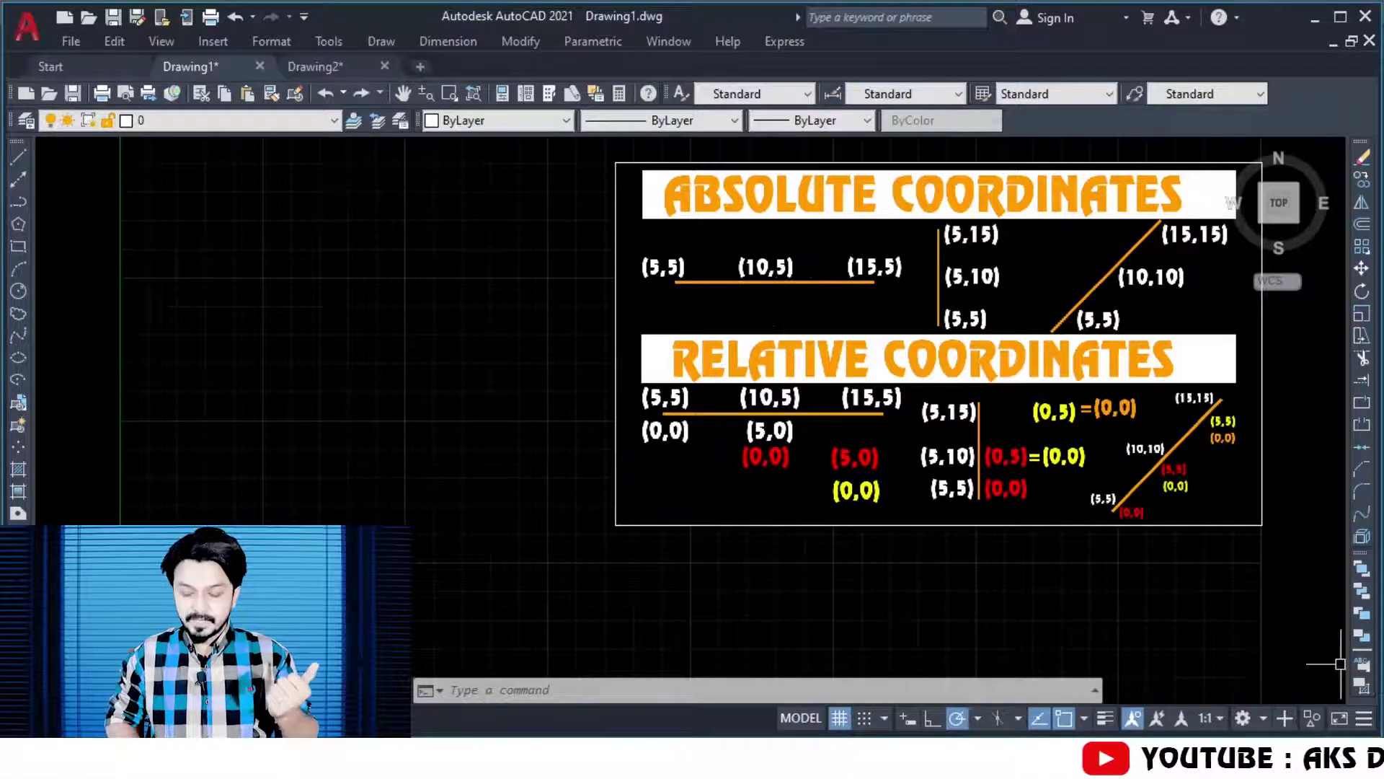
Step: Enable the Coordinates readout from the status bar customization list
left_click(1368, 724)
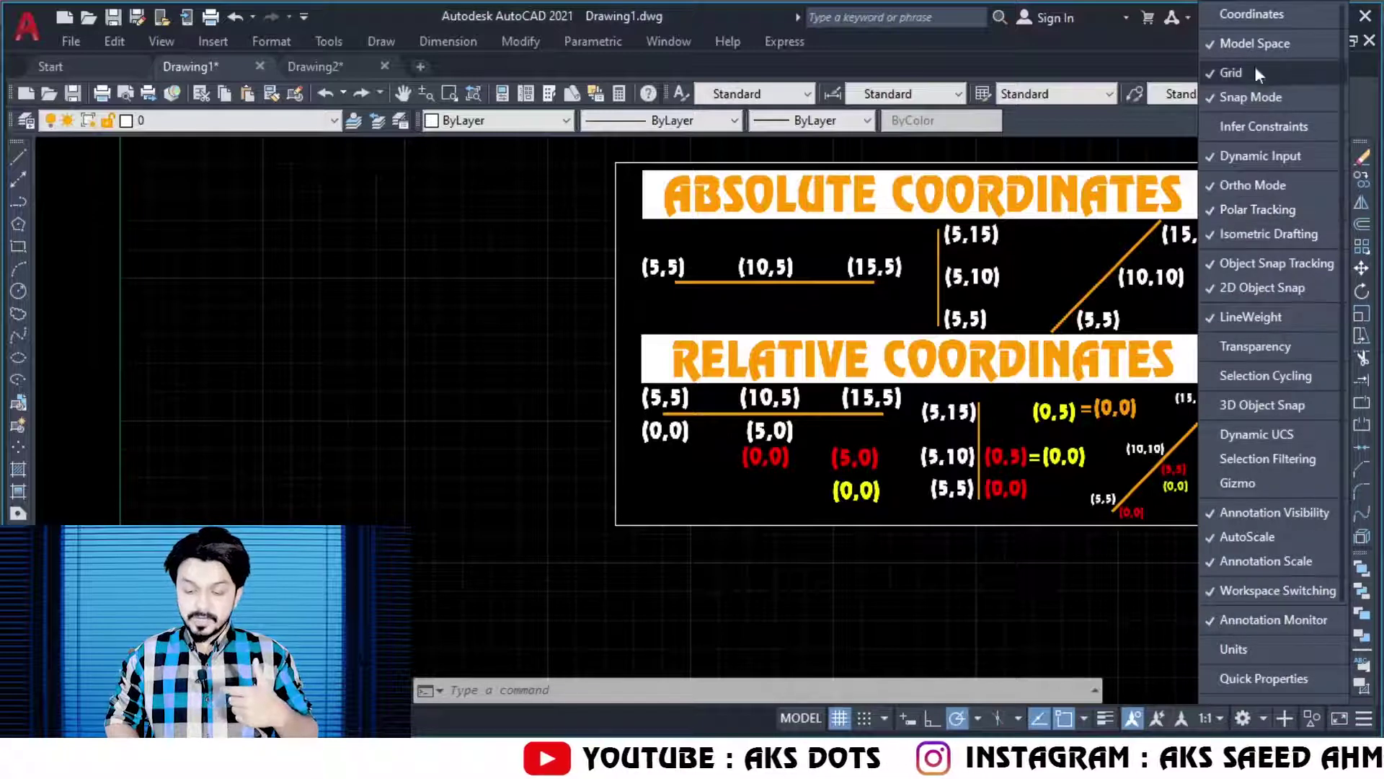
left_click(1235, 17)
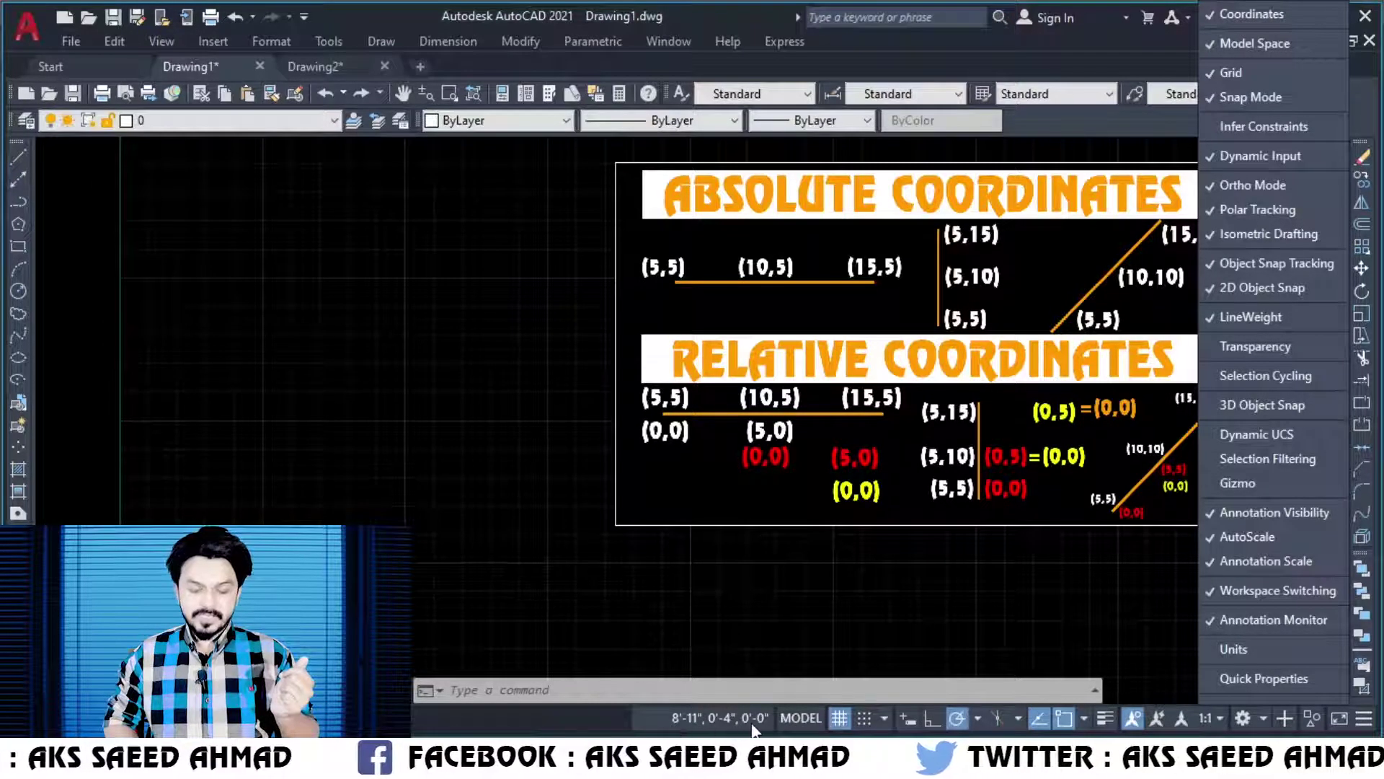
left_click(1240, 20)
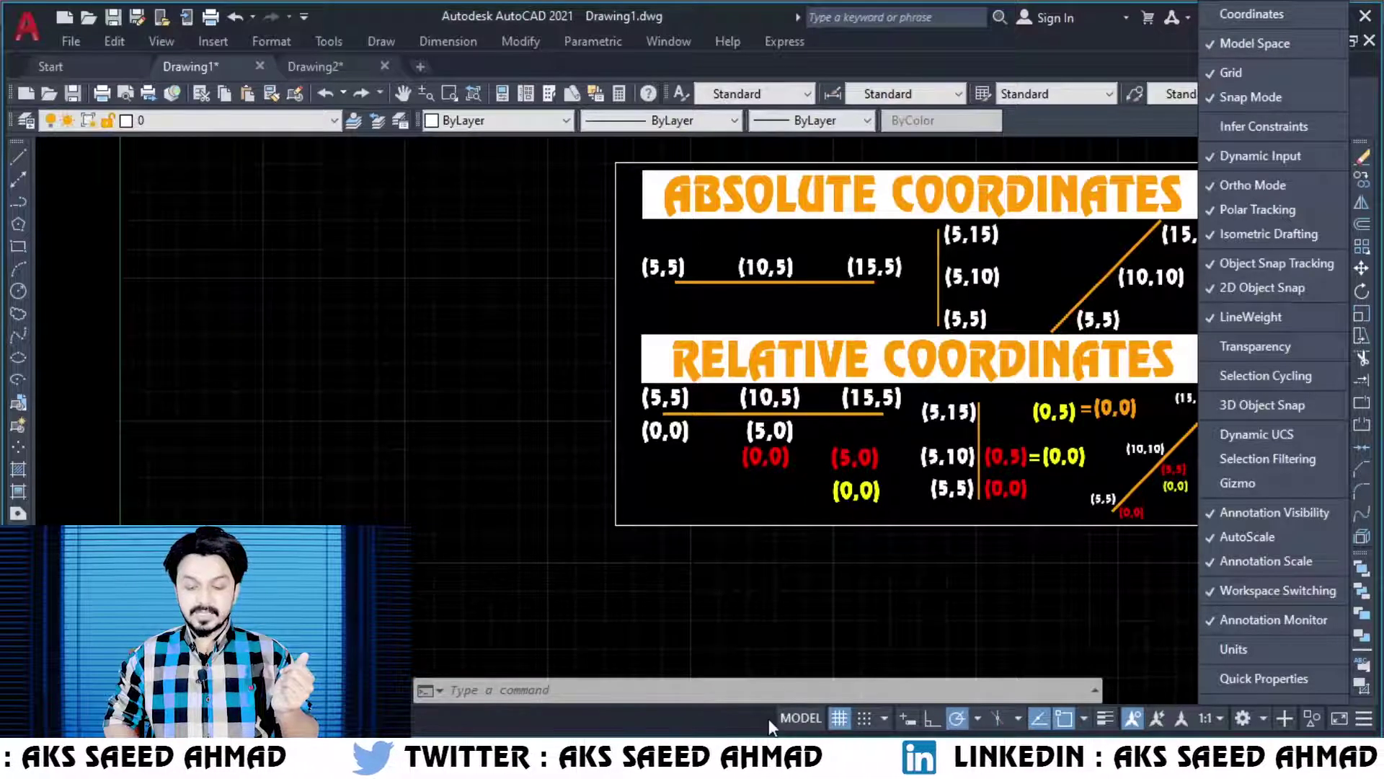
left_click(1240, 16)
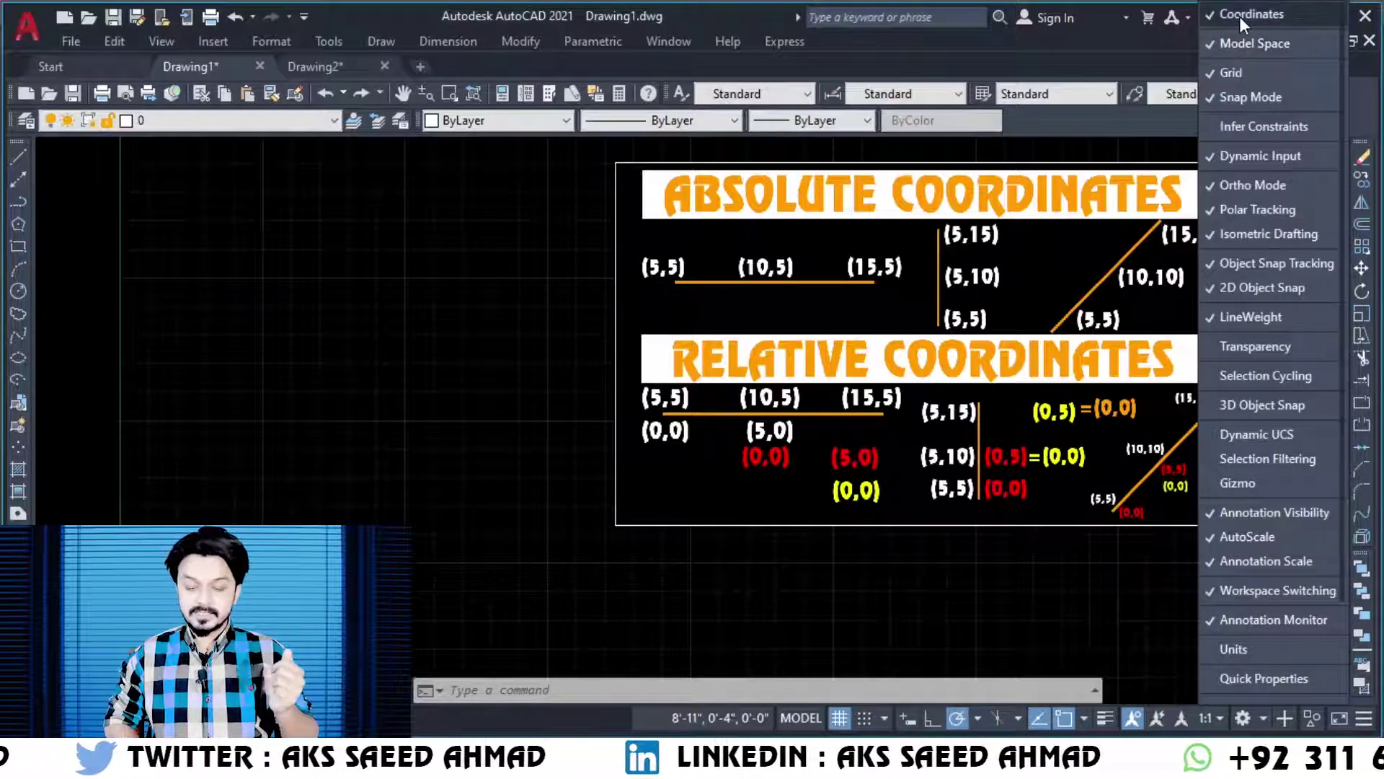
left_click(676, 699)
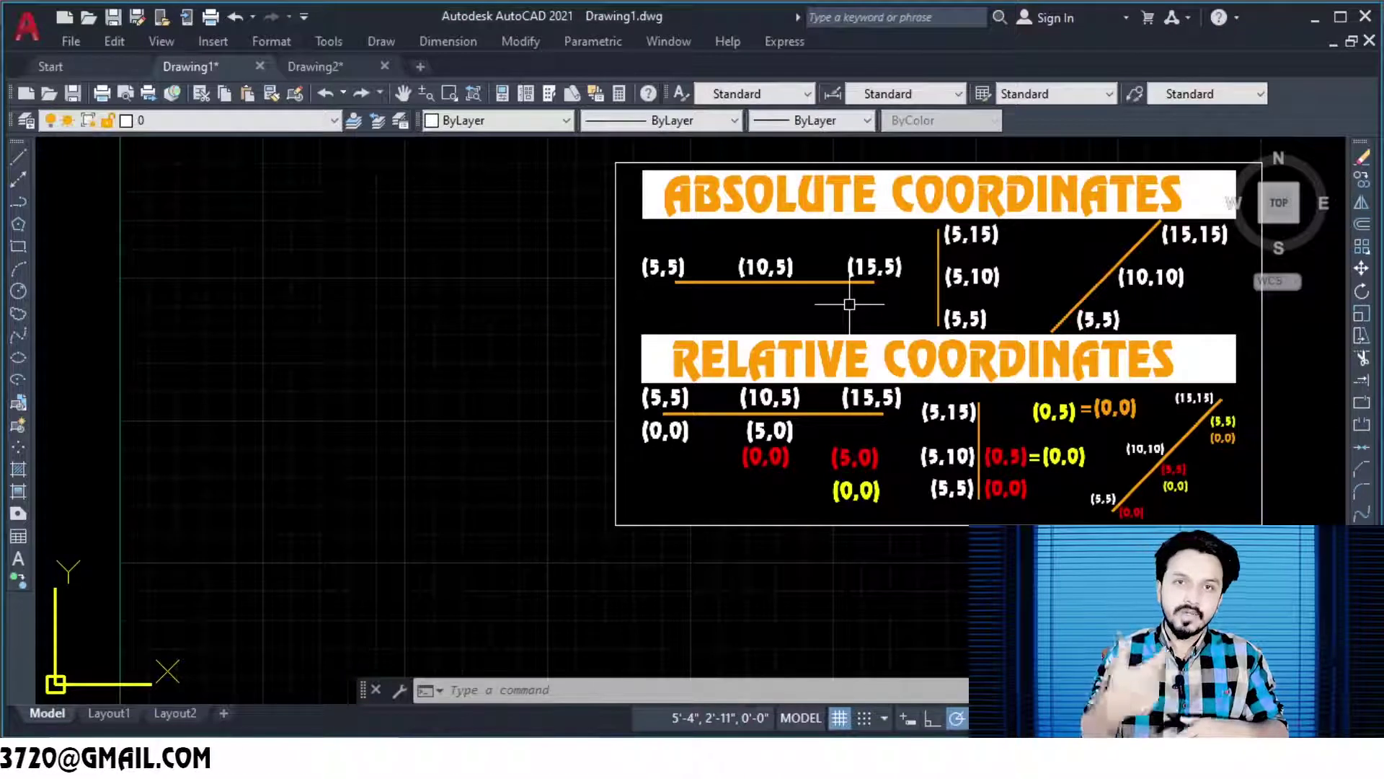
Step: Place POINT markers at 5,5, 10,5 and 15,5, then select the point at 5,5
type("po")
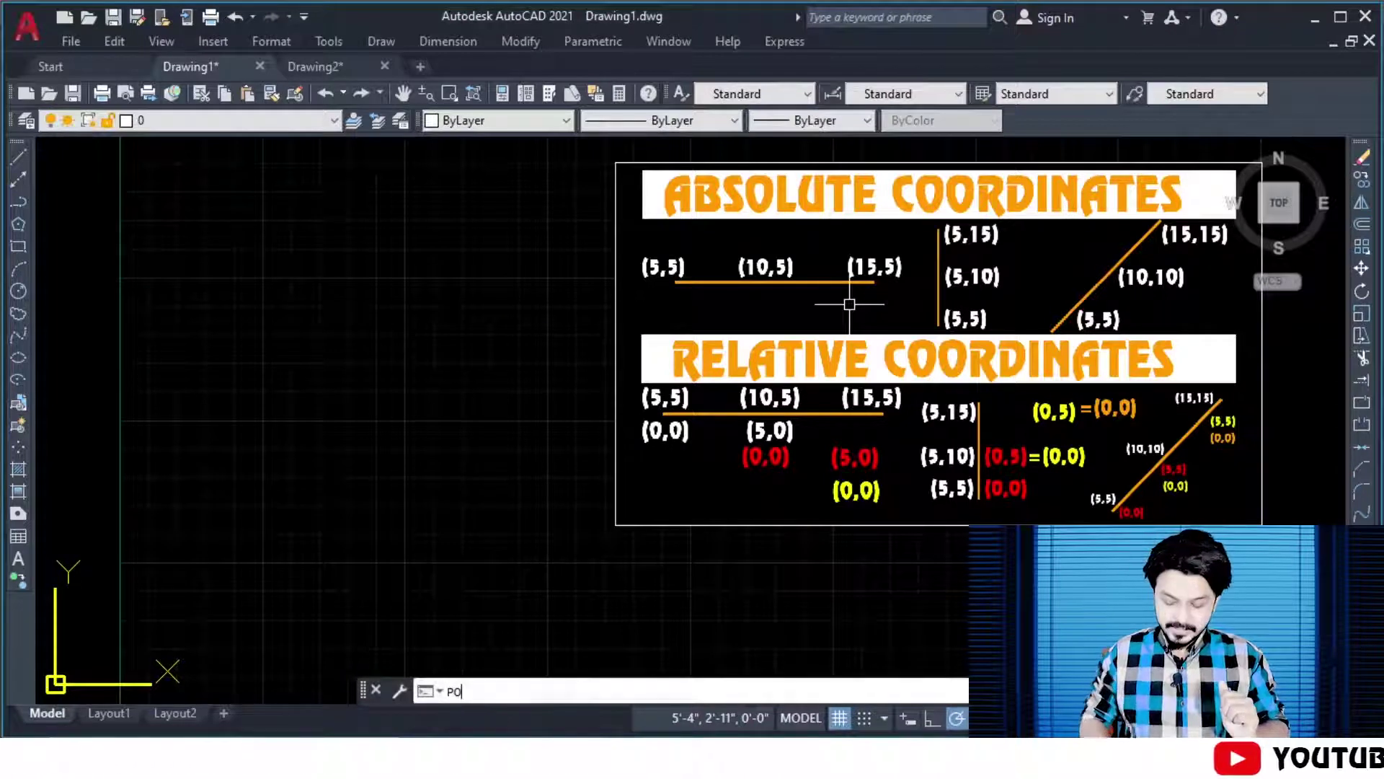
key("Return")
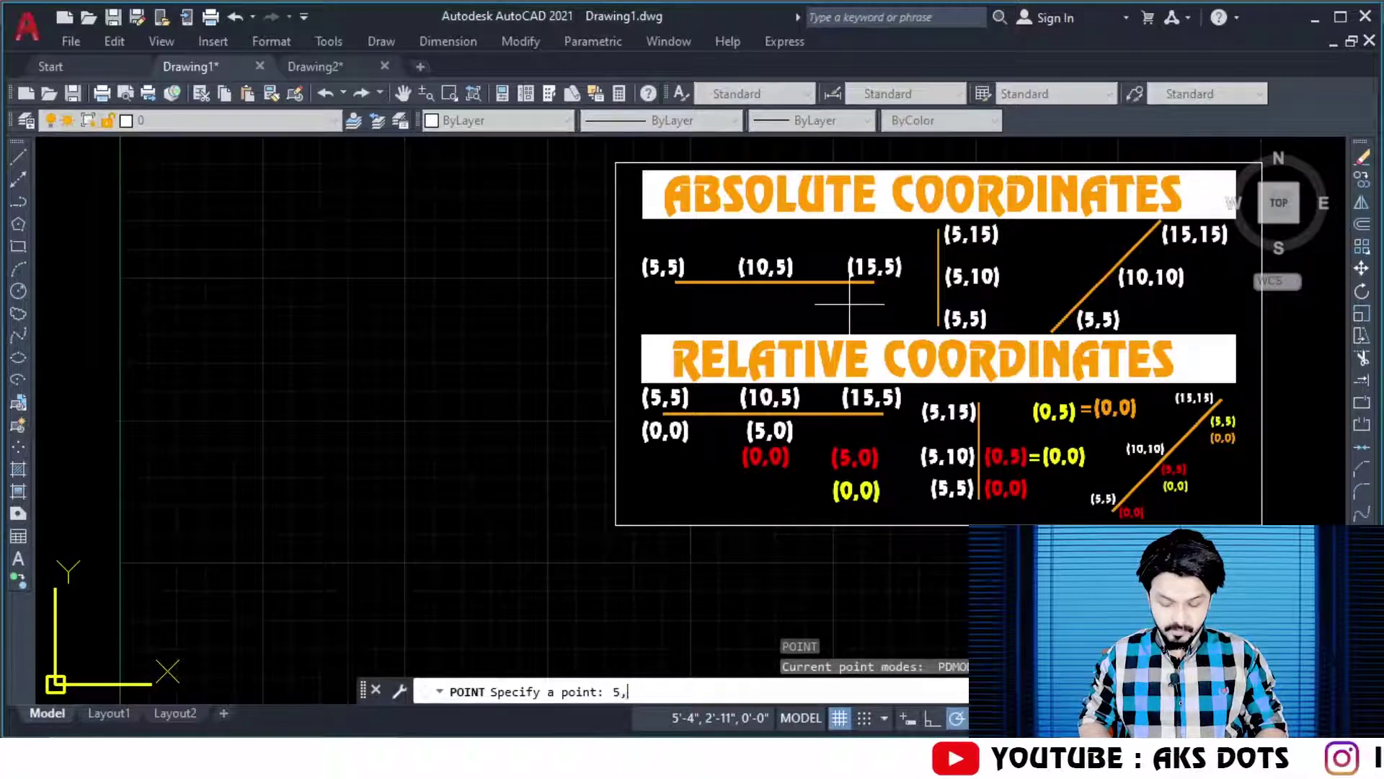
key("Return")
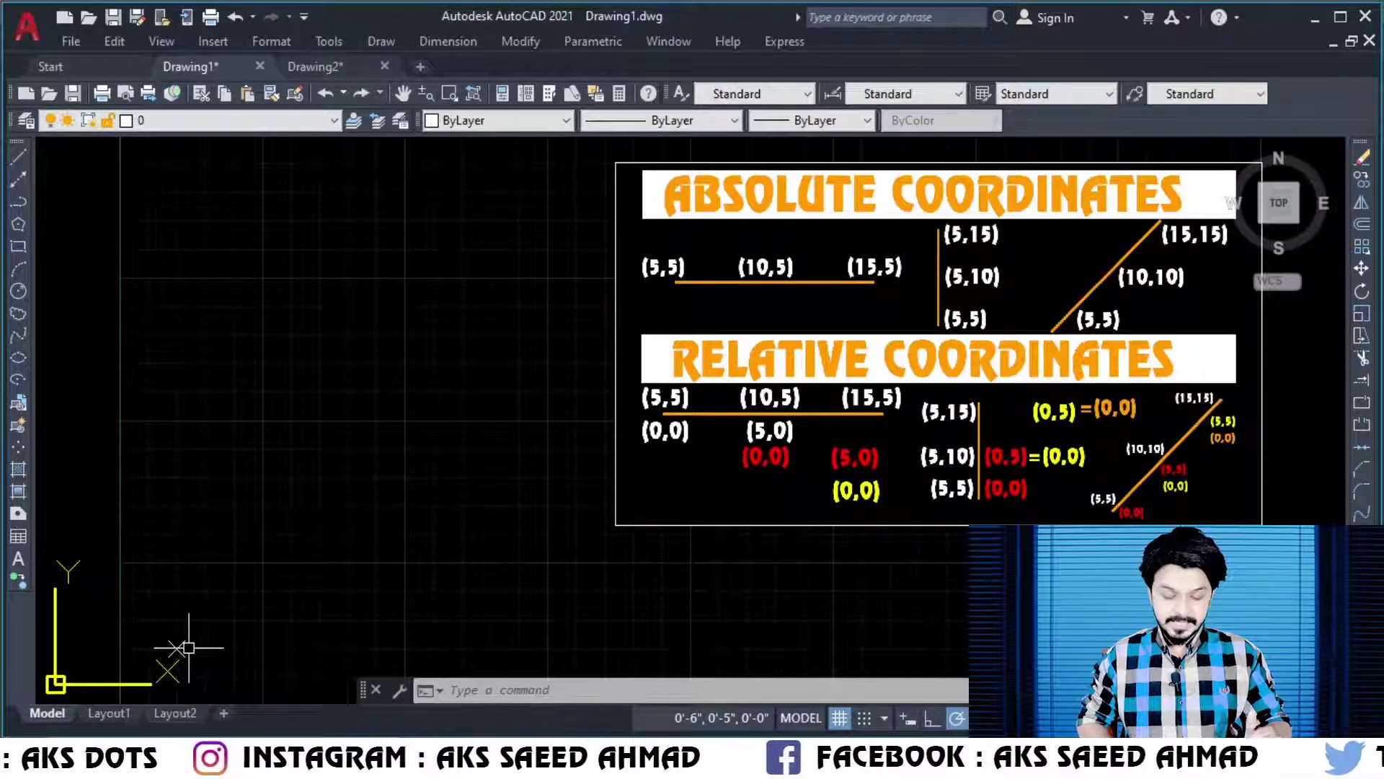
type("po")
key("Return")
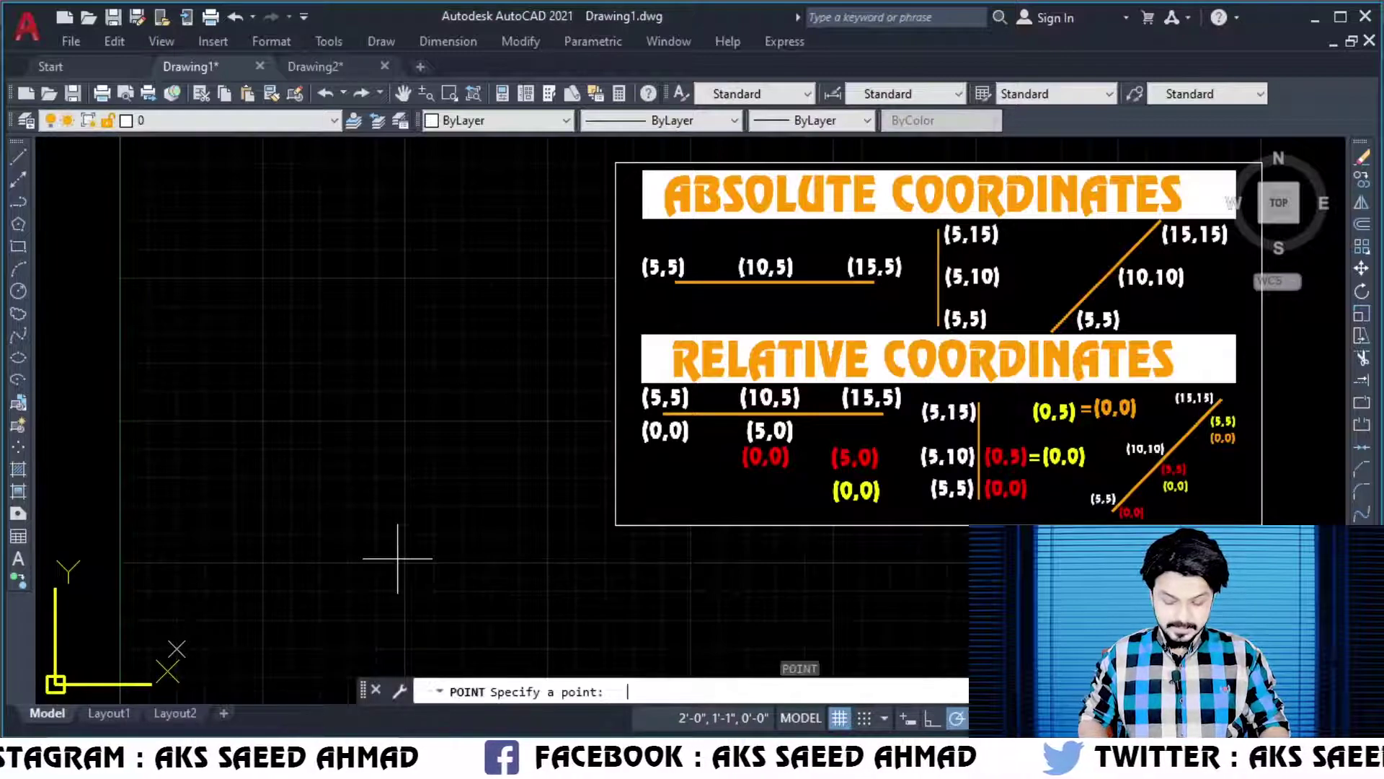
type("1")
type("5,5")
key("Return")
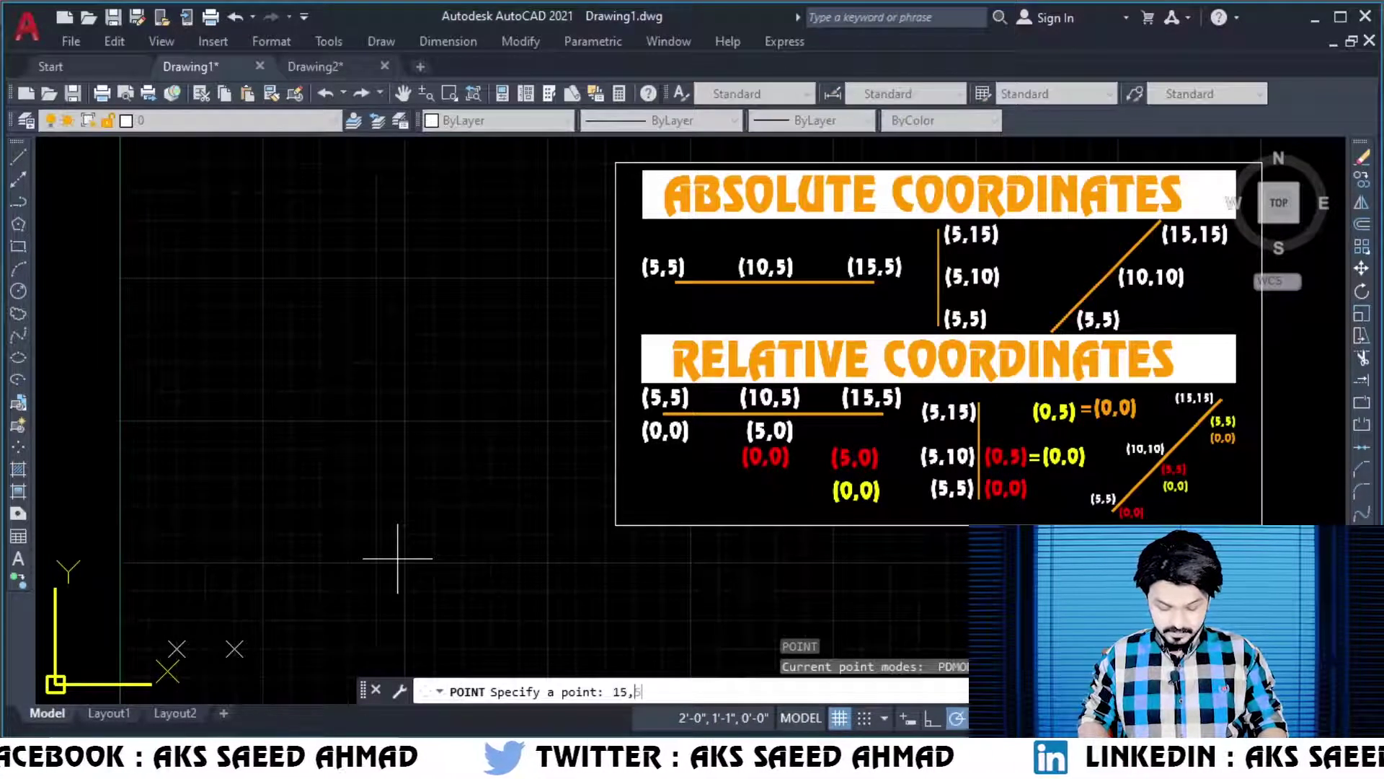
key("Return")
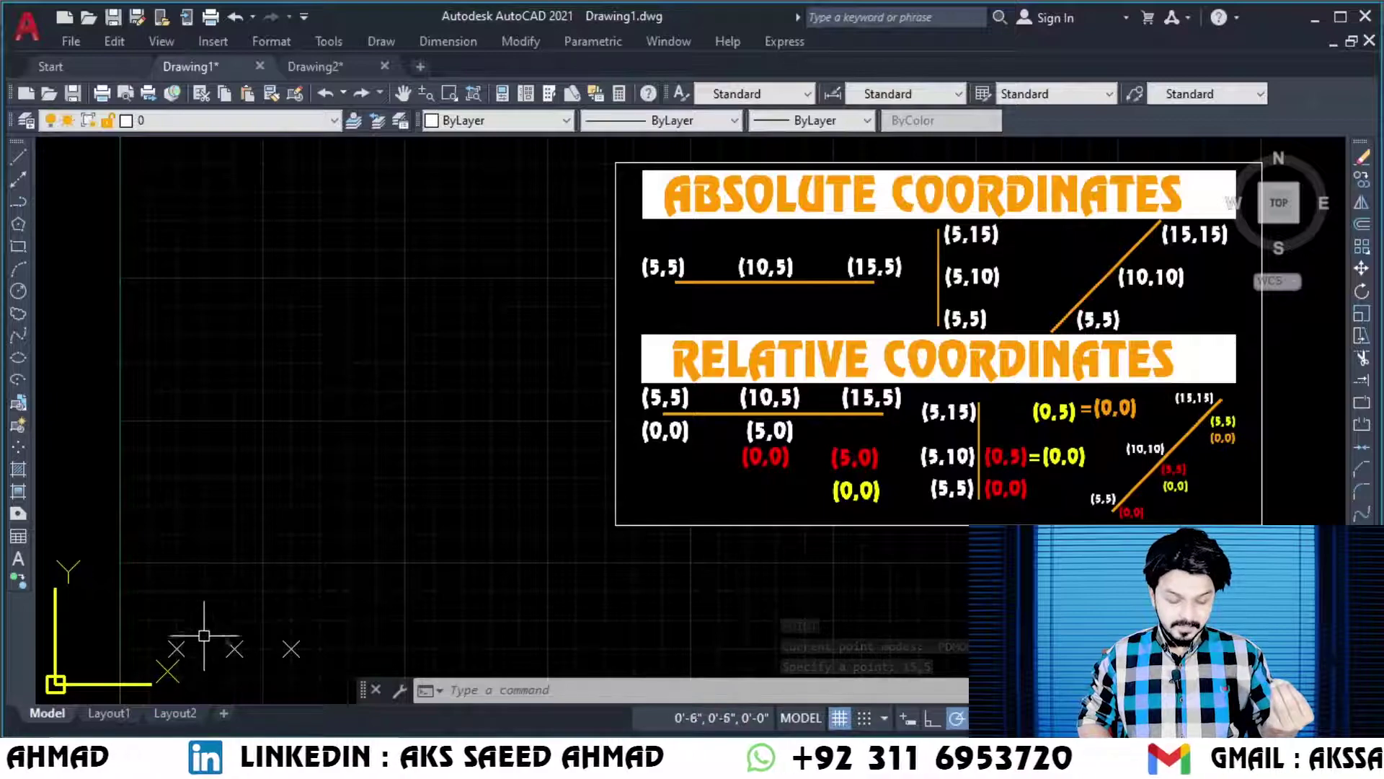
left_click(176, 648)
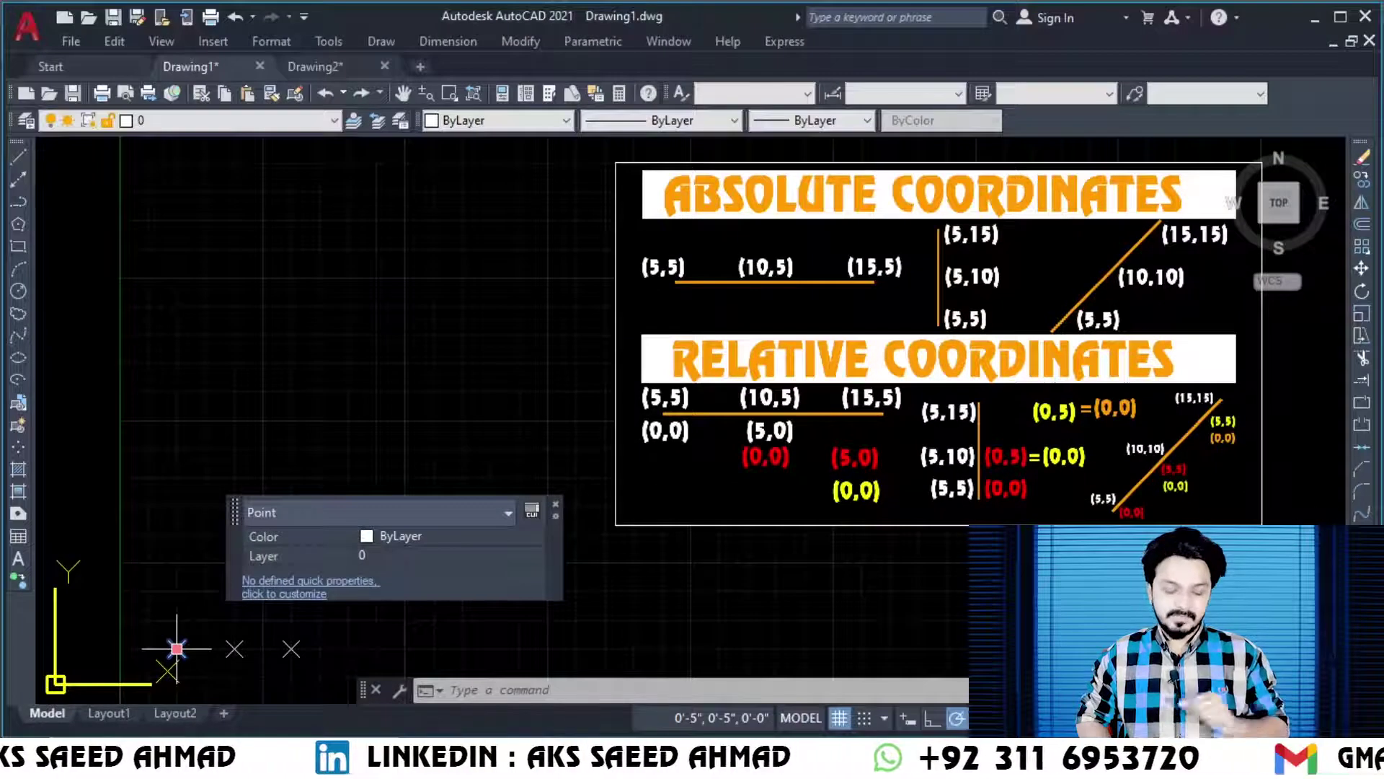
left_click(234, 648)
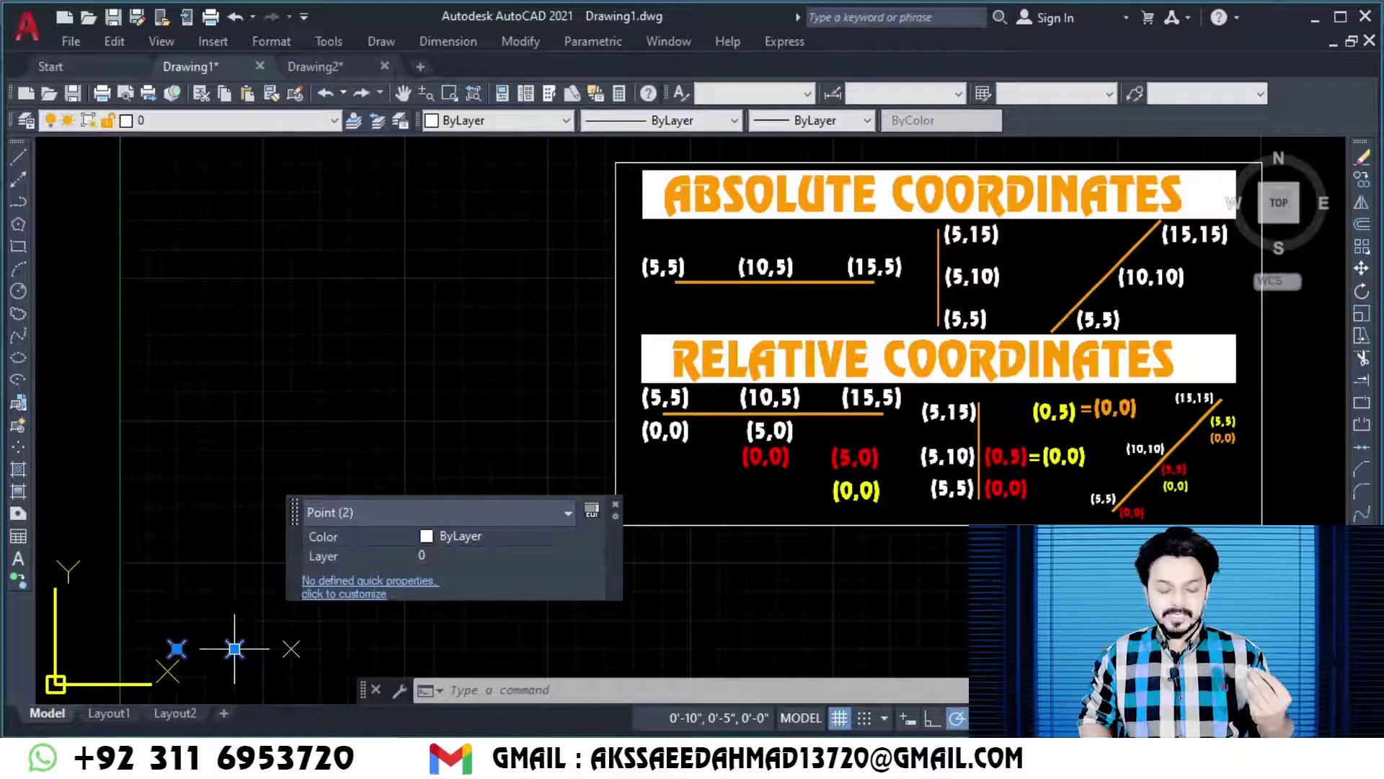
left_click(292, 649)
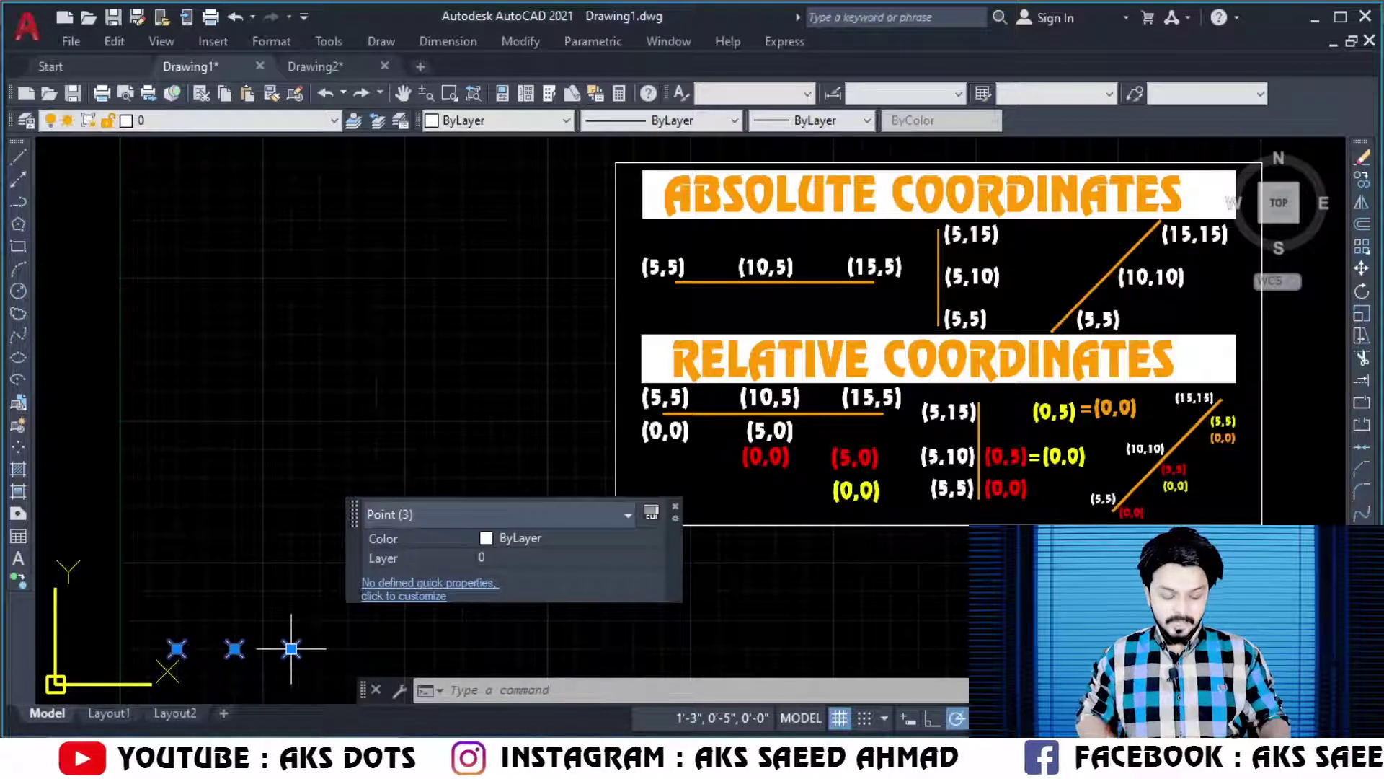
key("Escape")
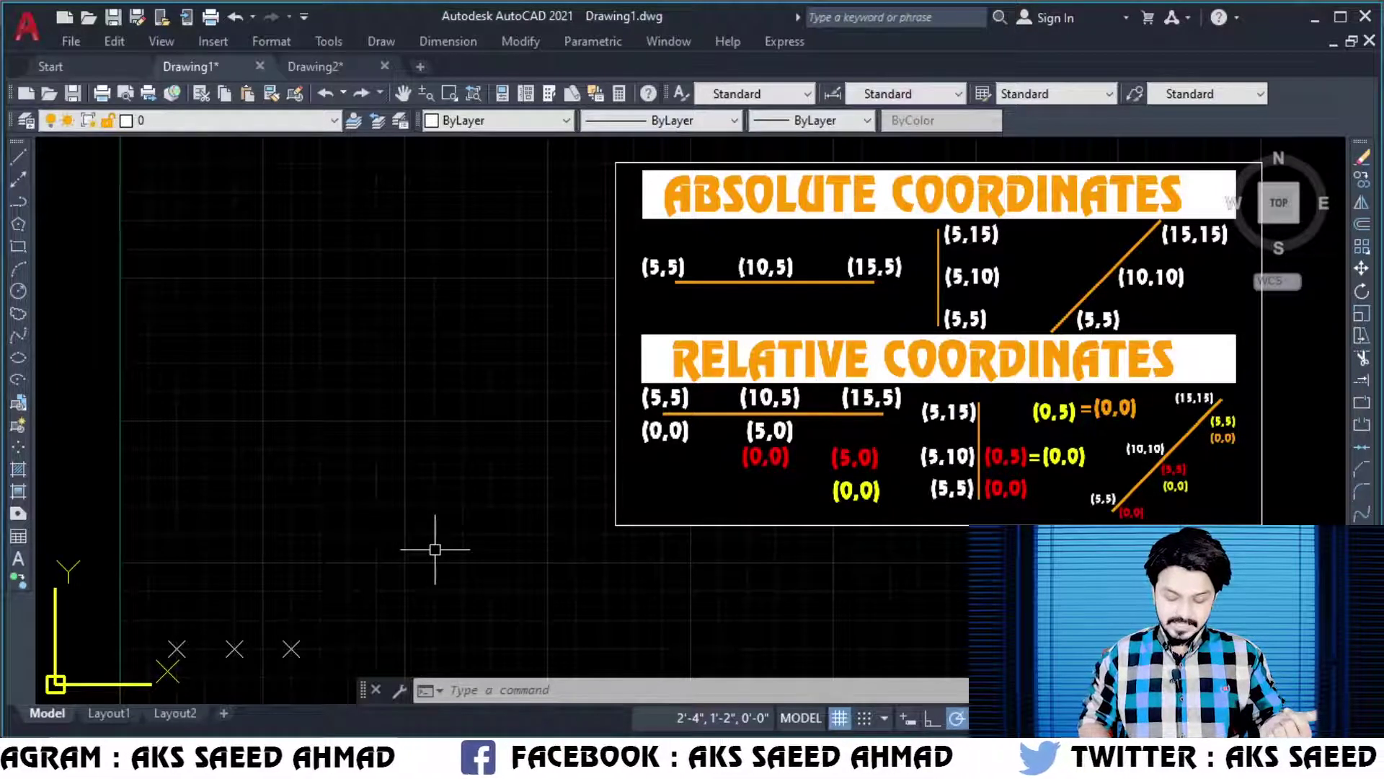
Step: Draw a horizontal line from 5,5 through 10,5 to 15,5
type("l")
key("Return")
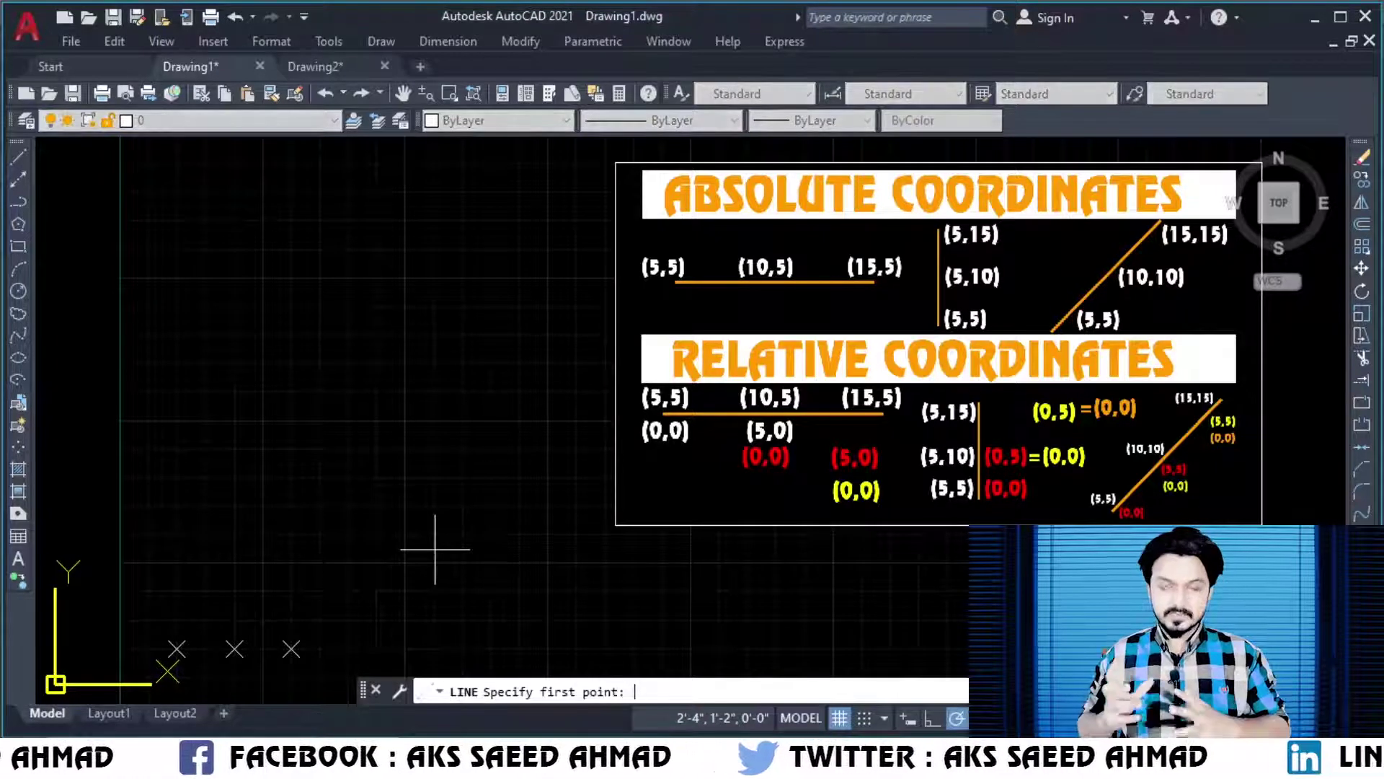
key("Return")
type("10,5")
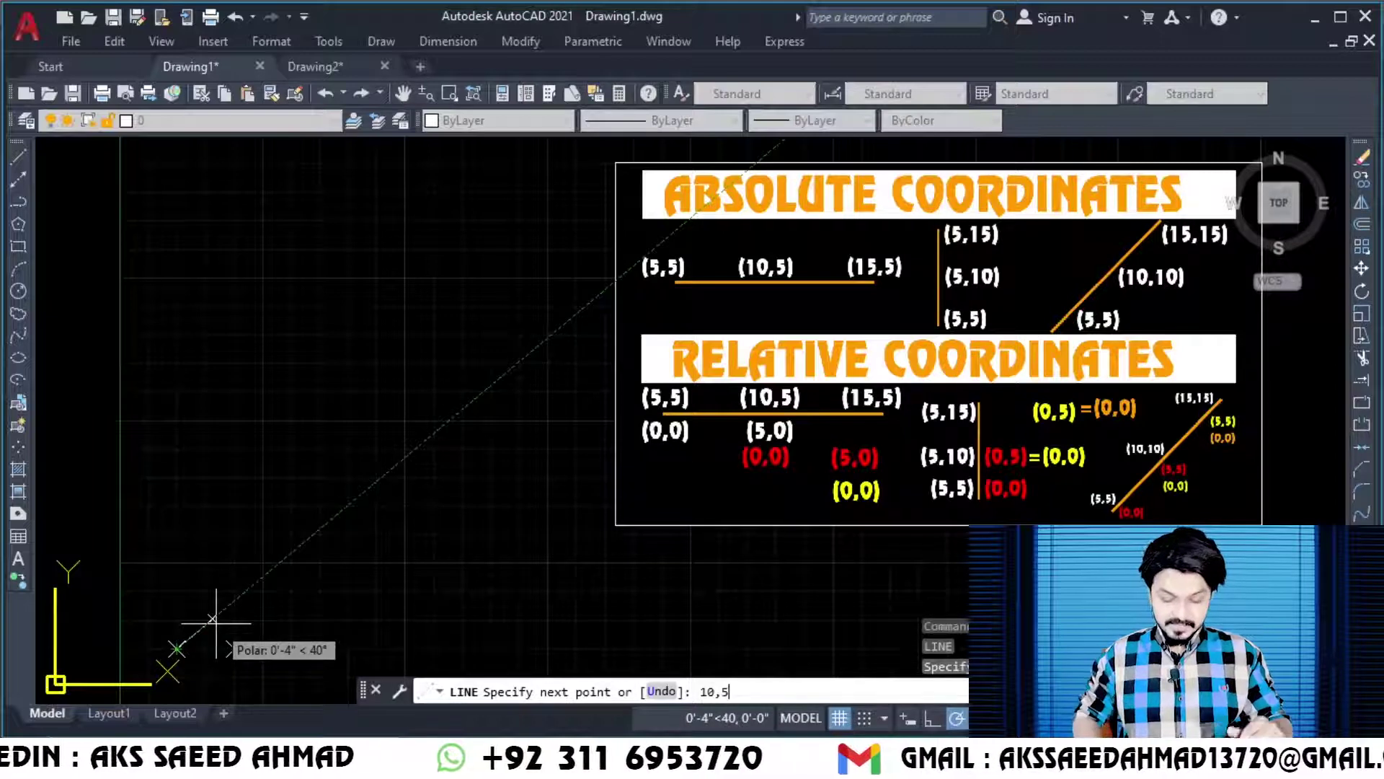
key("Return")
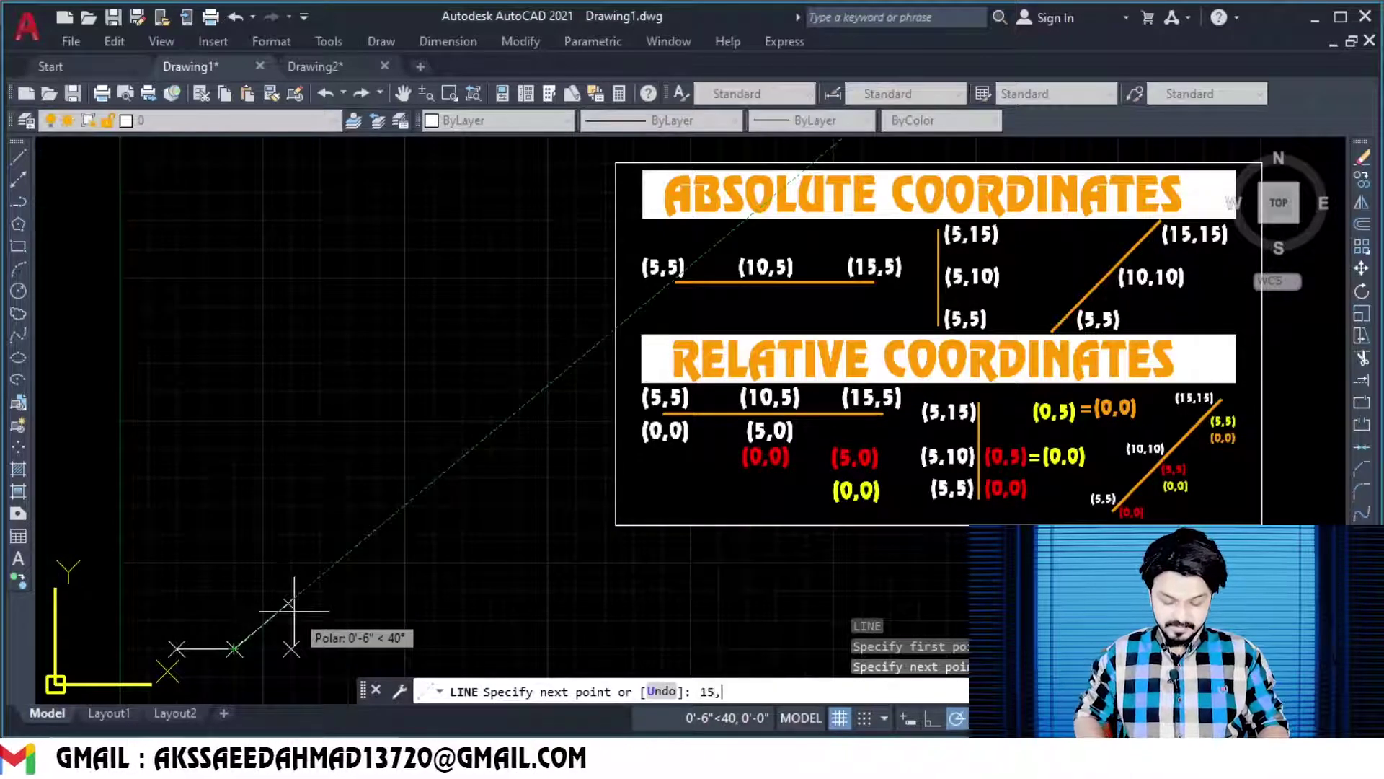
key("Return")
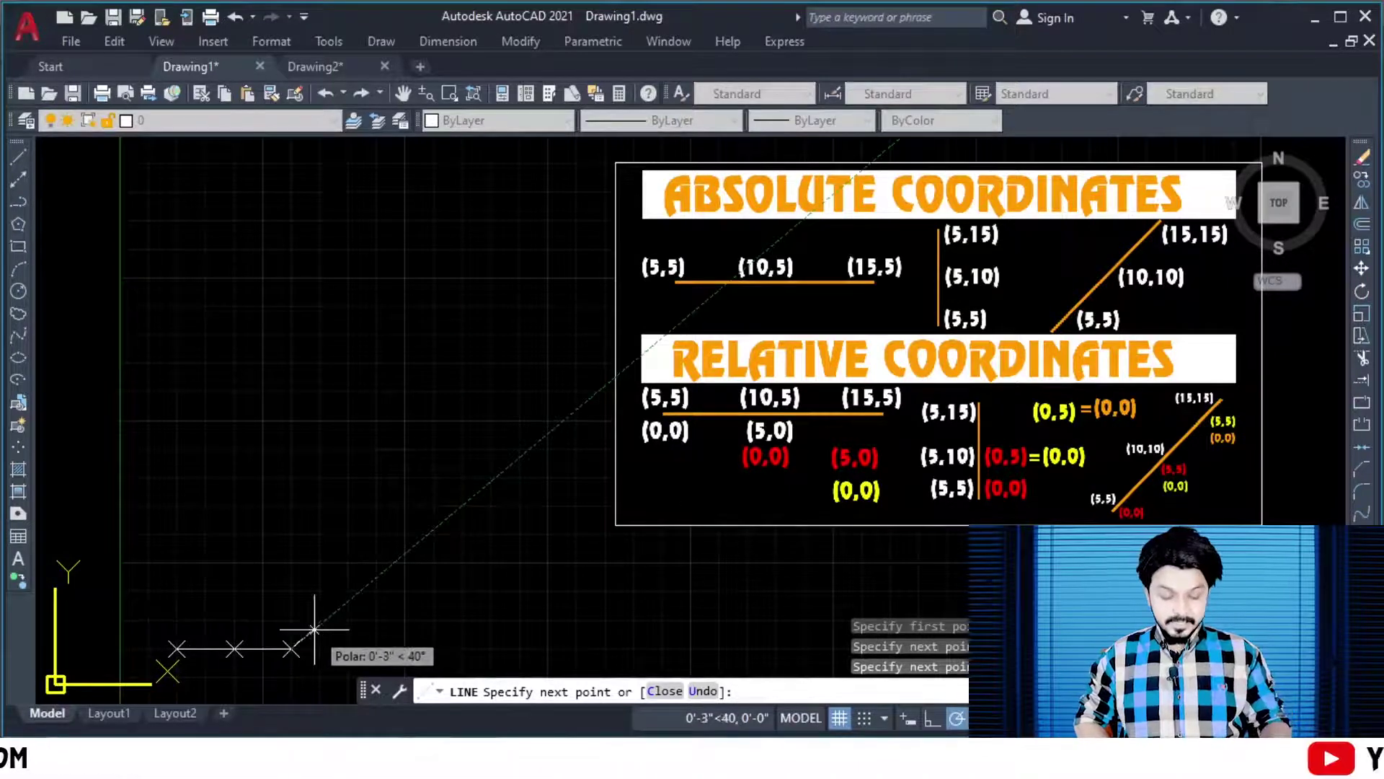
key("Return")
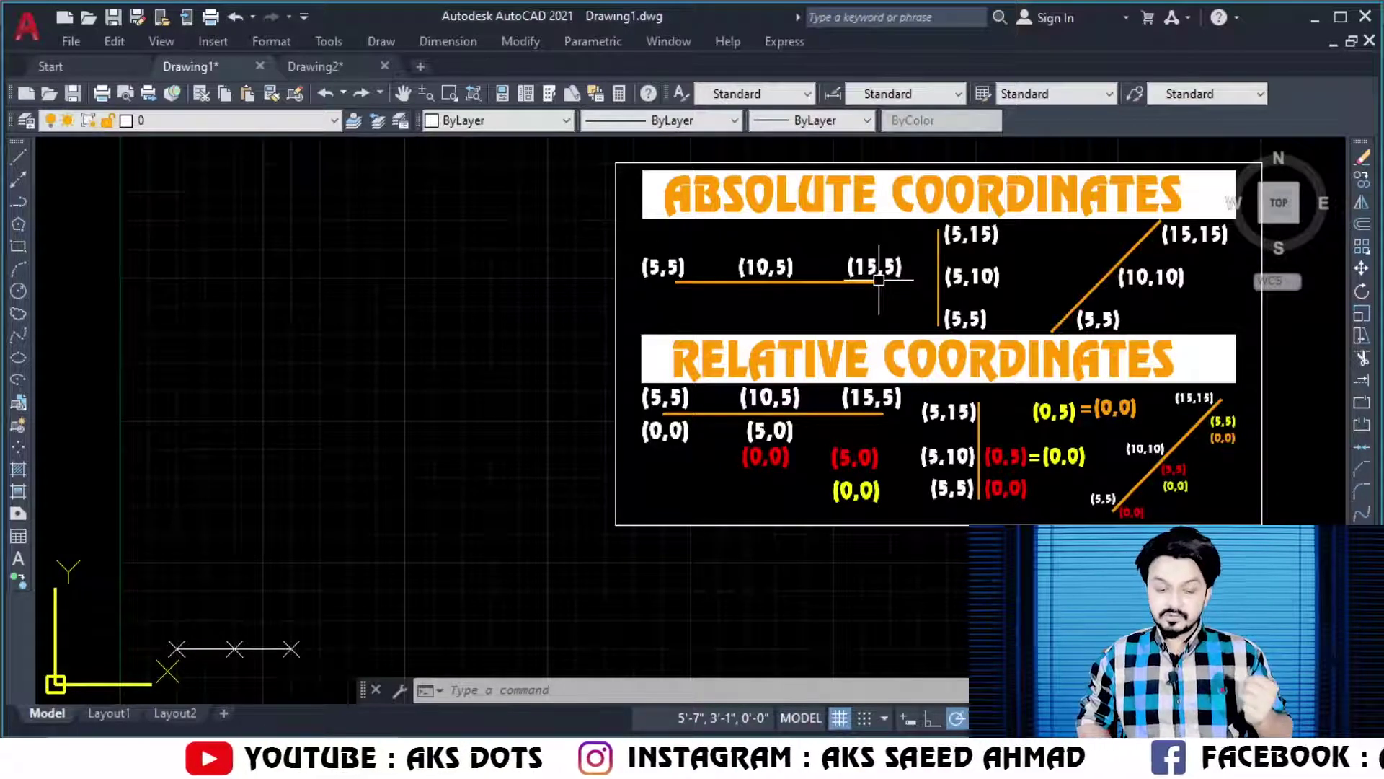
Step: Place a Linear dimension reading 10 on the line from 5,5 to 15,5, then undo it
left_click(469, 43)
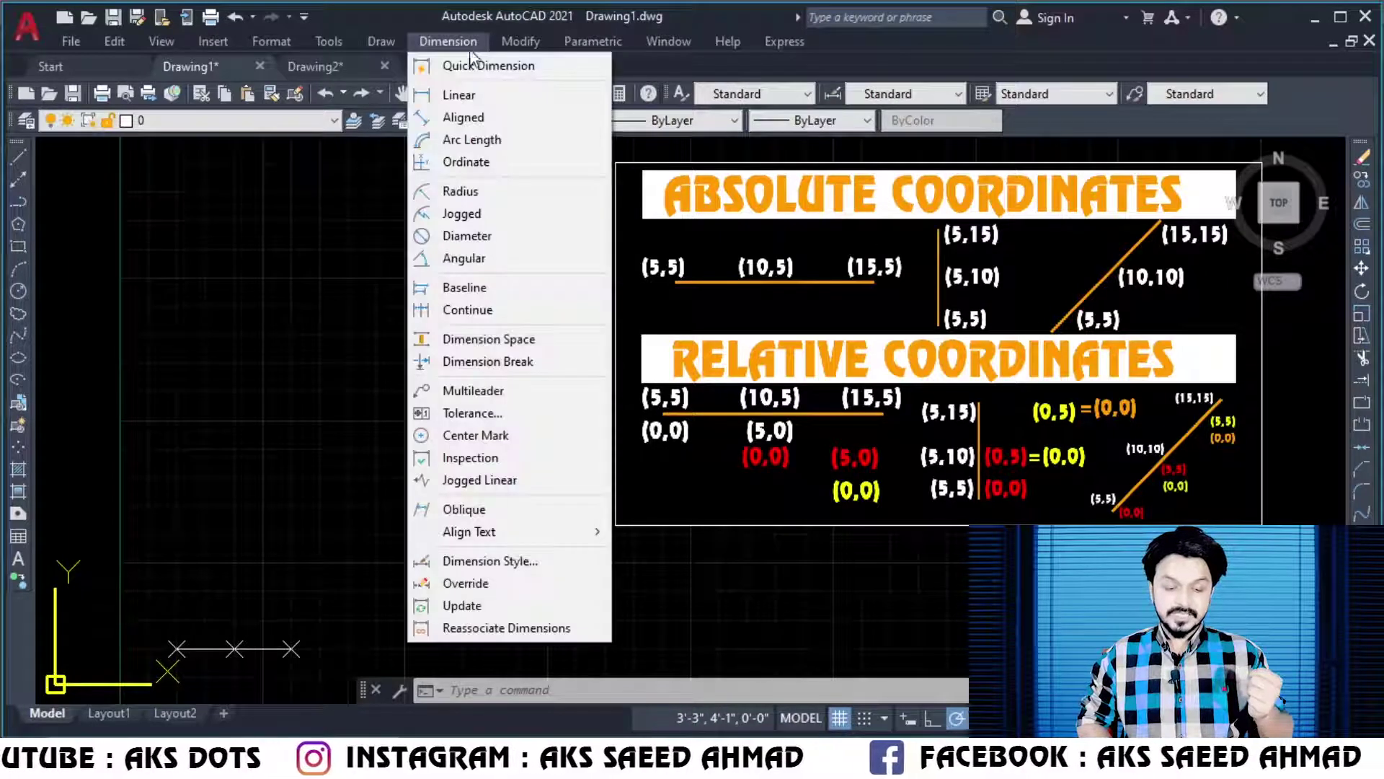
left_click(493, 98)
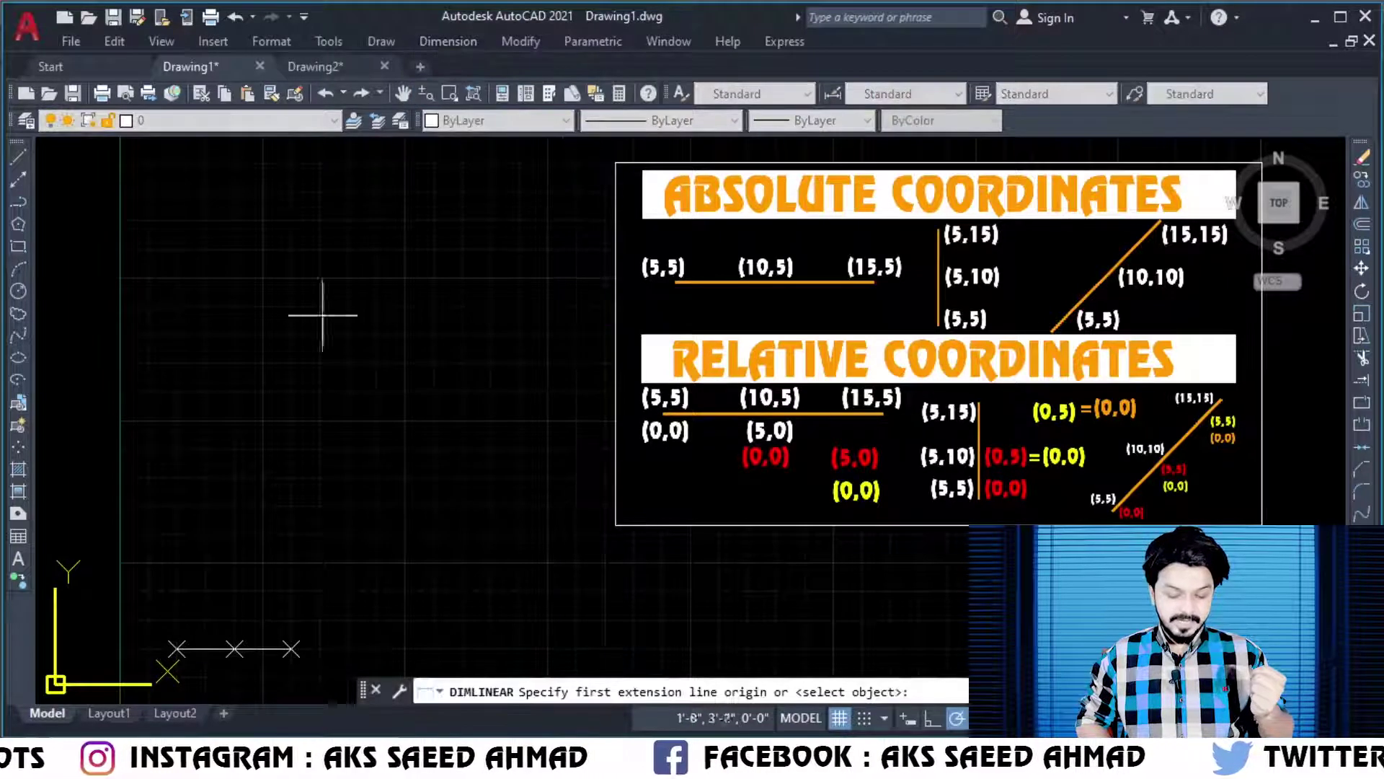
left_click(177, 649)
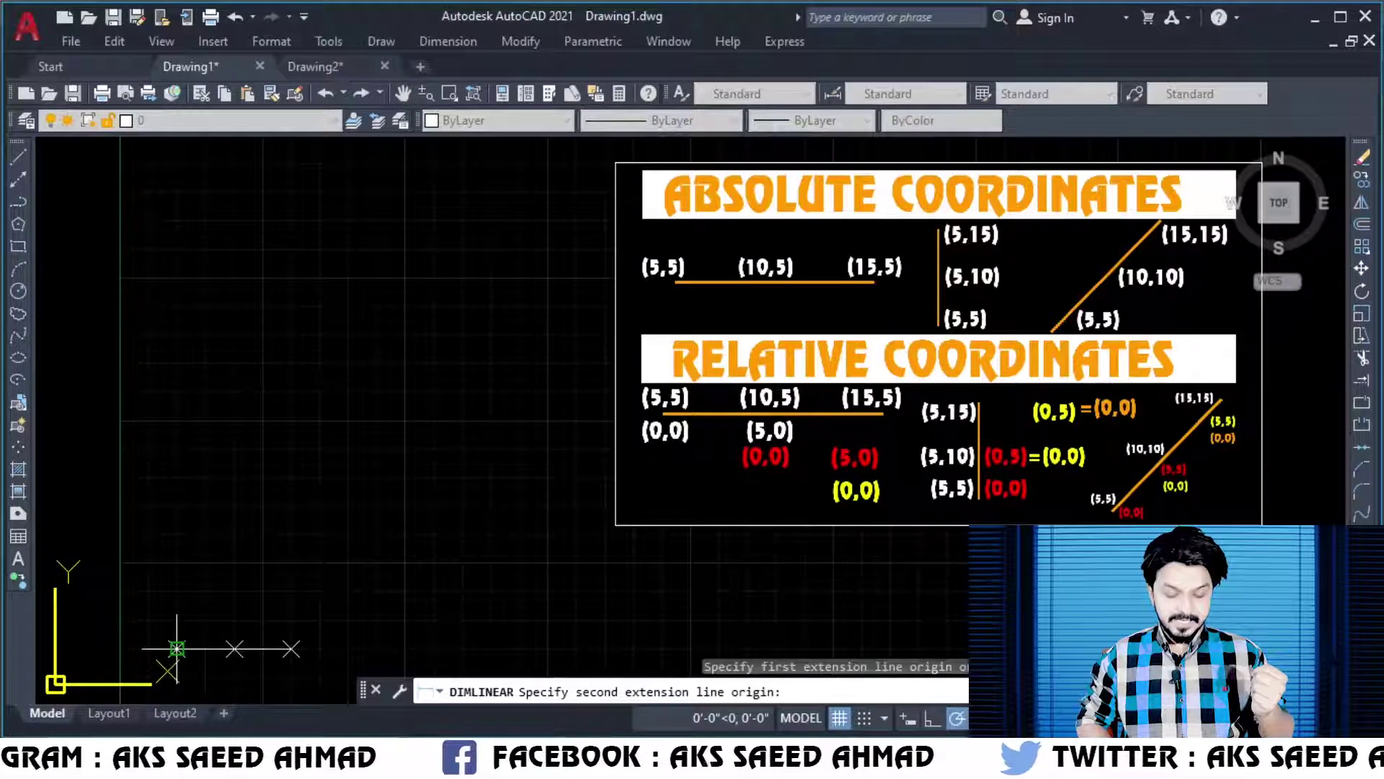
left_click(292, 649)
left_click(231, 580)
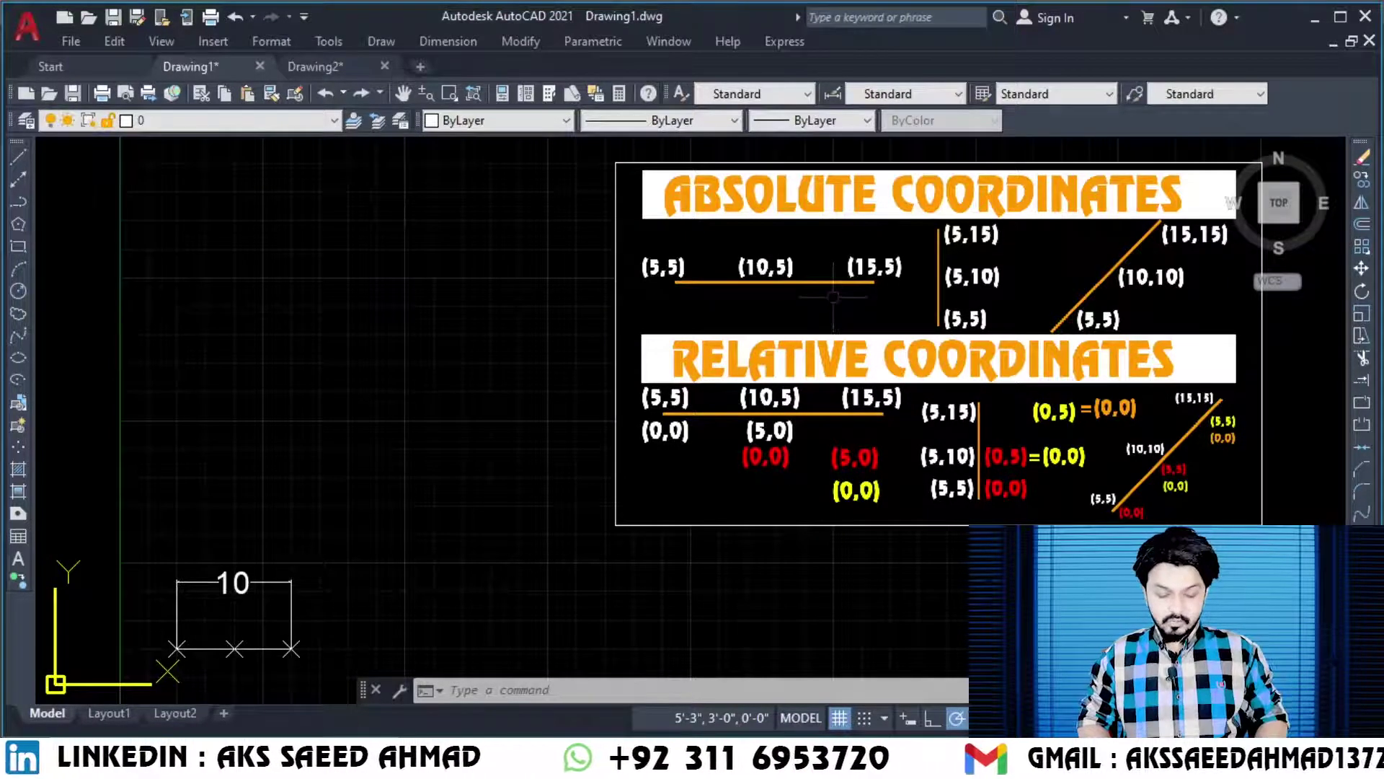
key("ctrl+z")
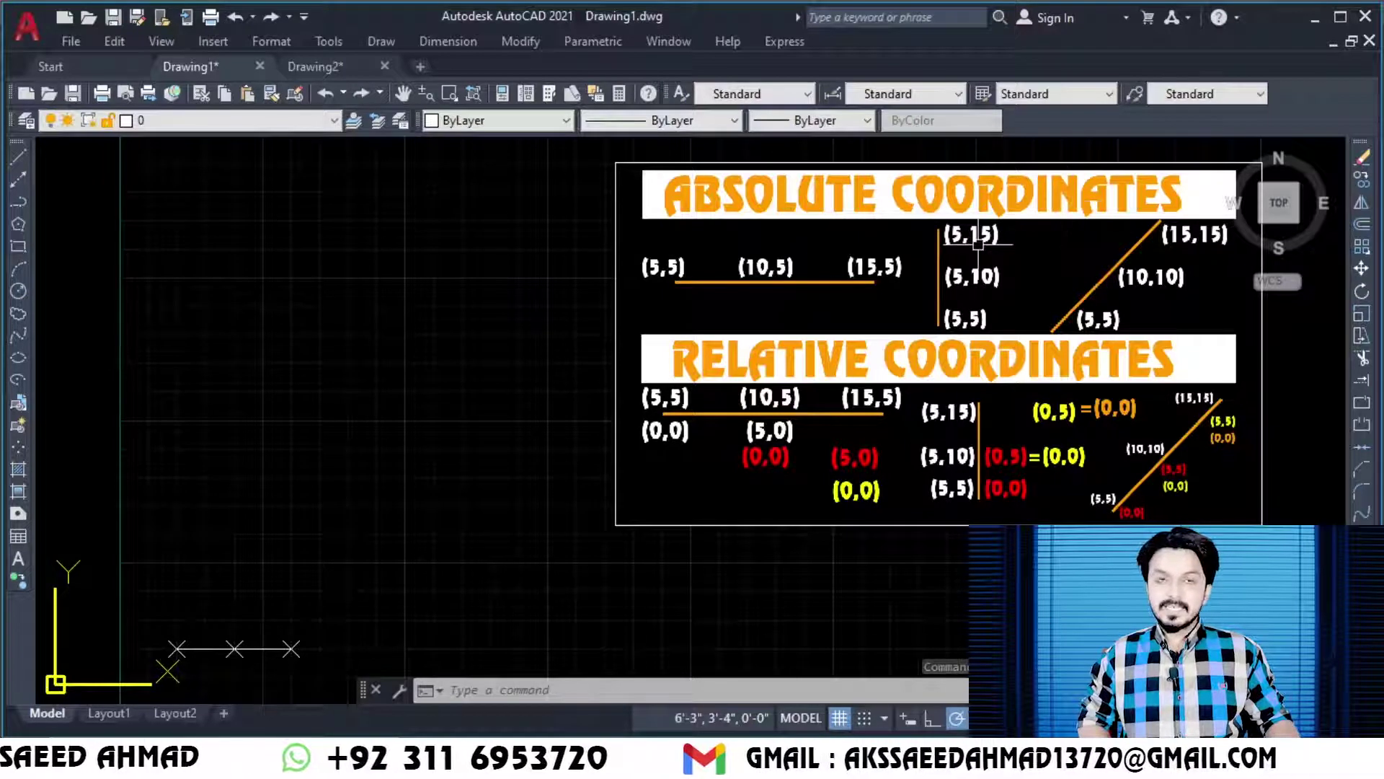
Step: Draw a vertical line from 5,5 up to 5,15
type("l")
key("Return")
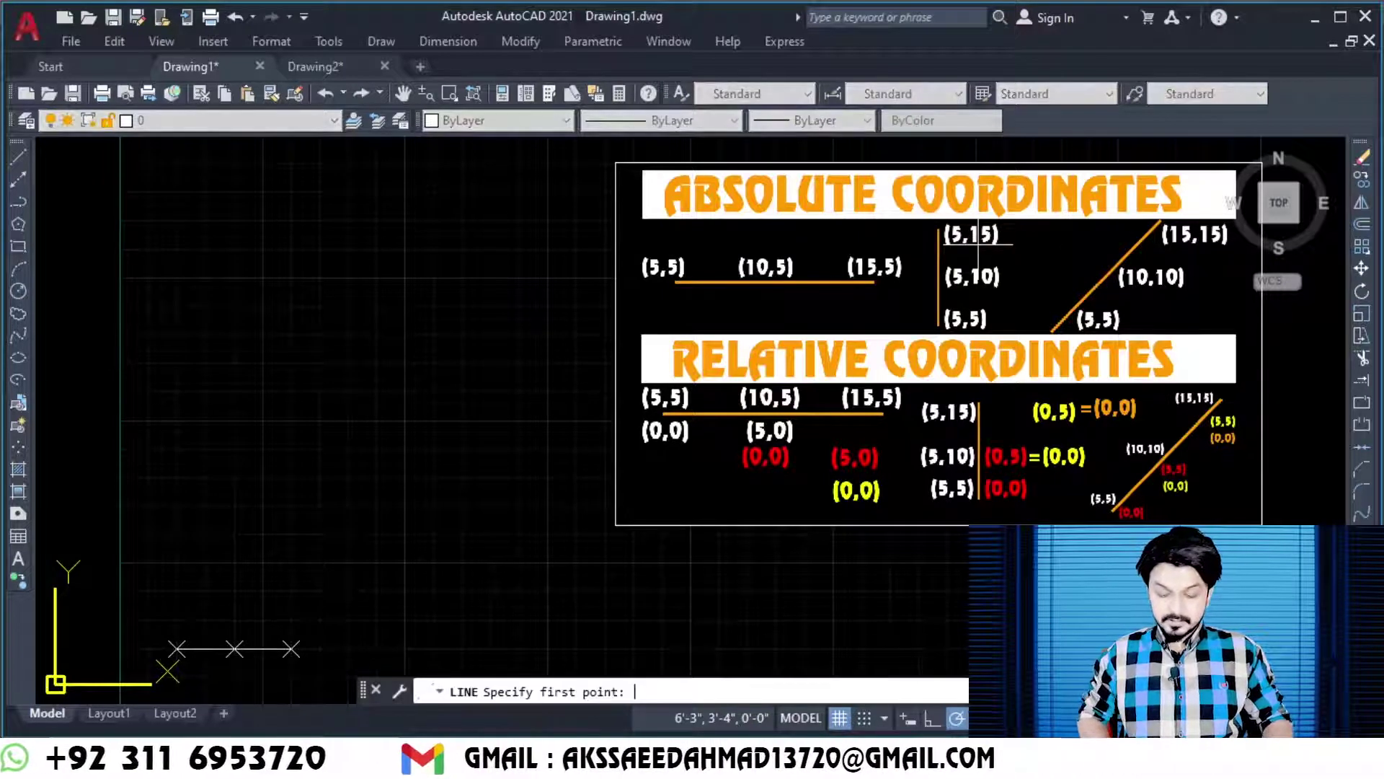
type(",5")
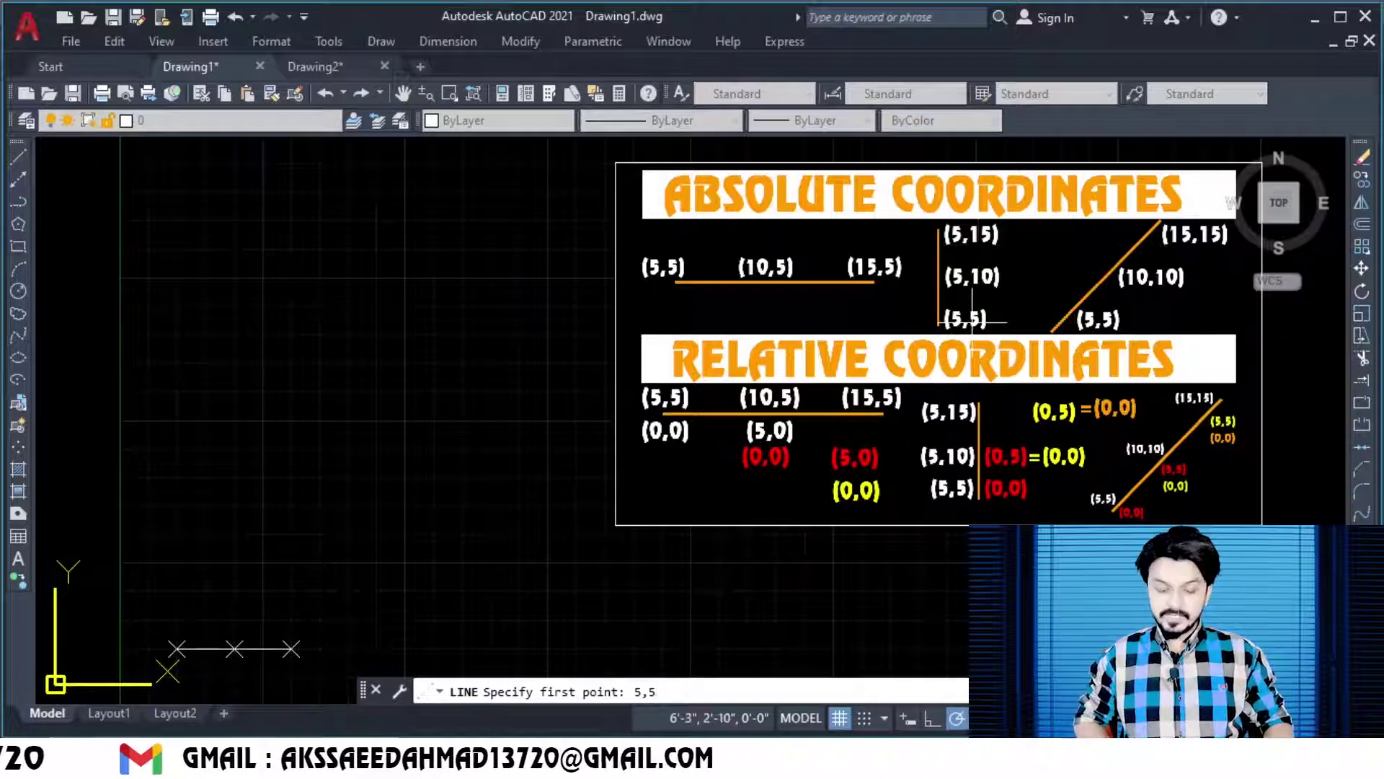
key("Return")
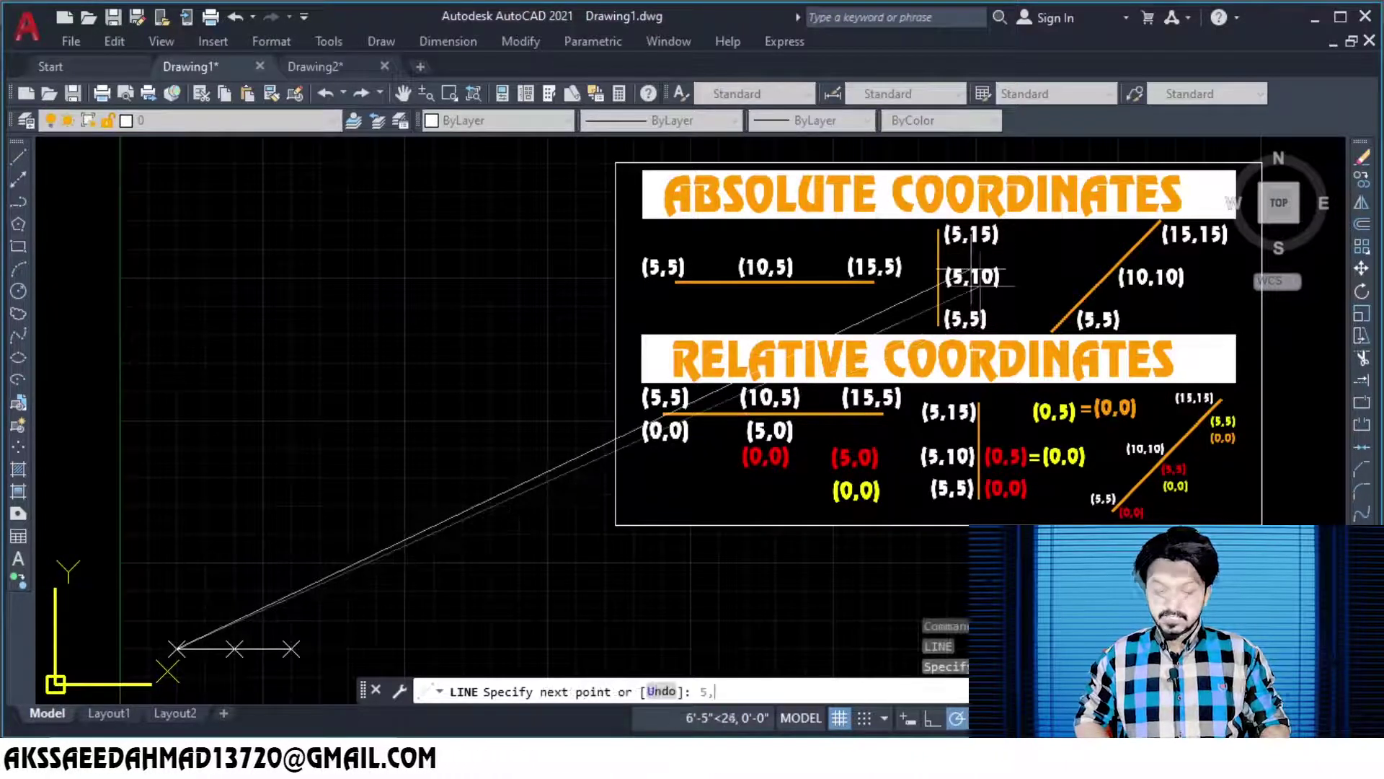
type("5,15")
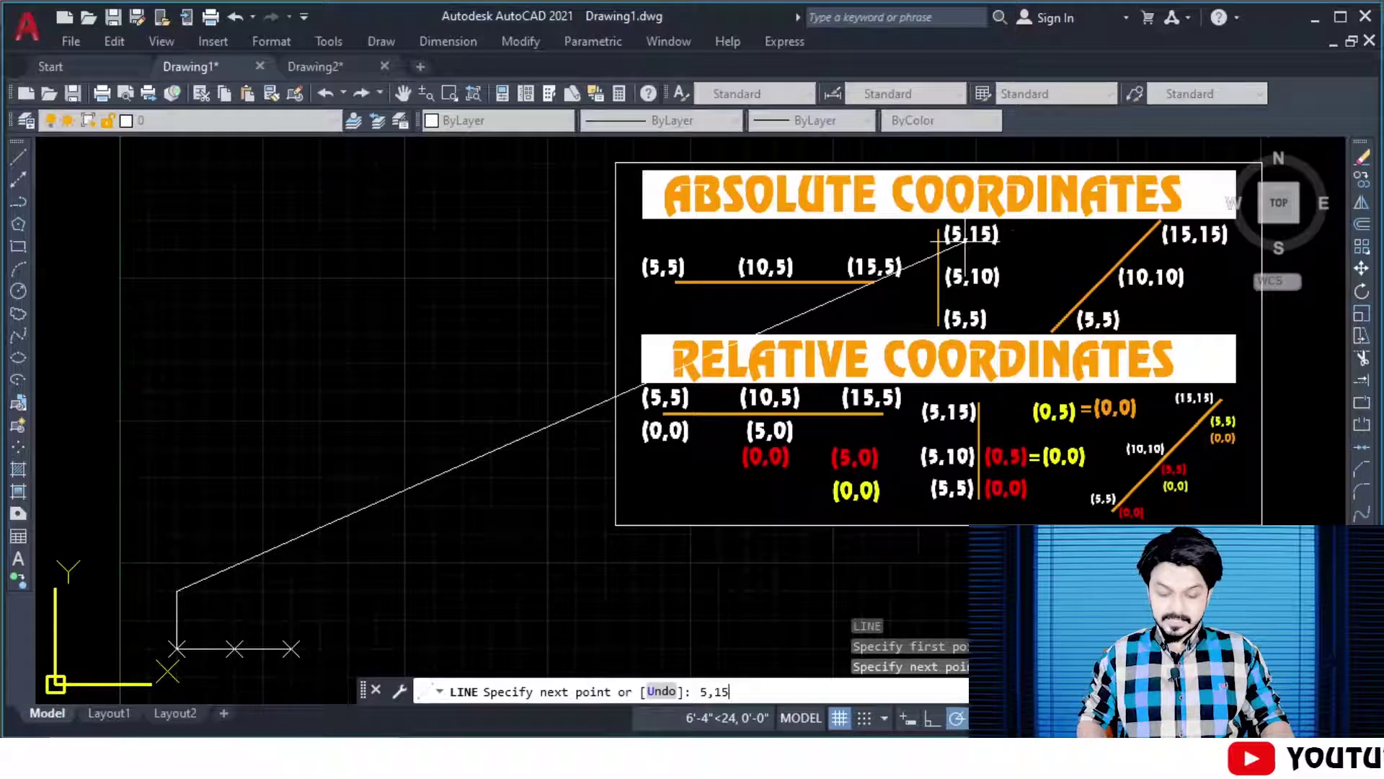
key("Return")
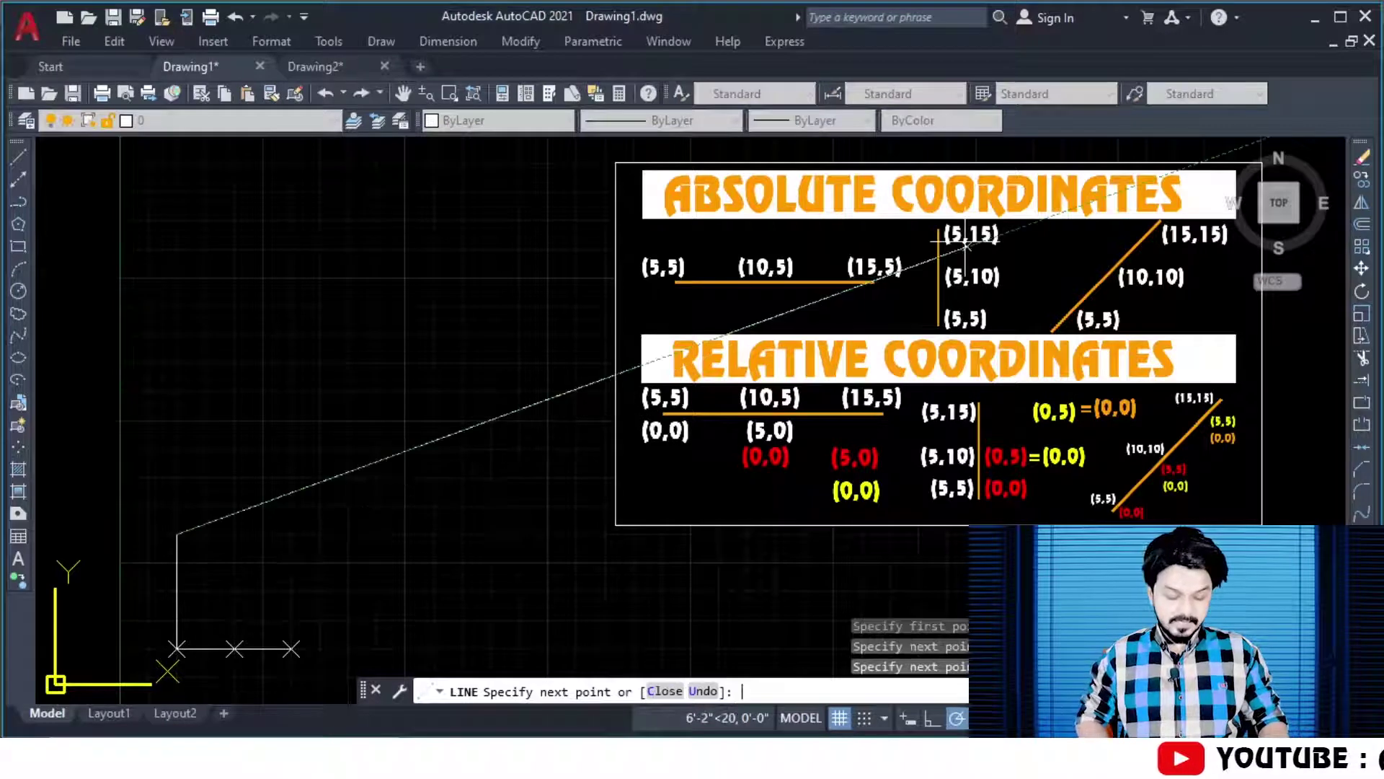
key("Return")
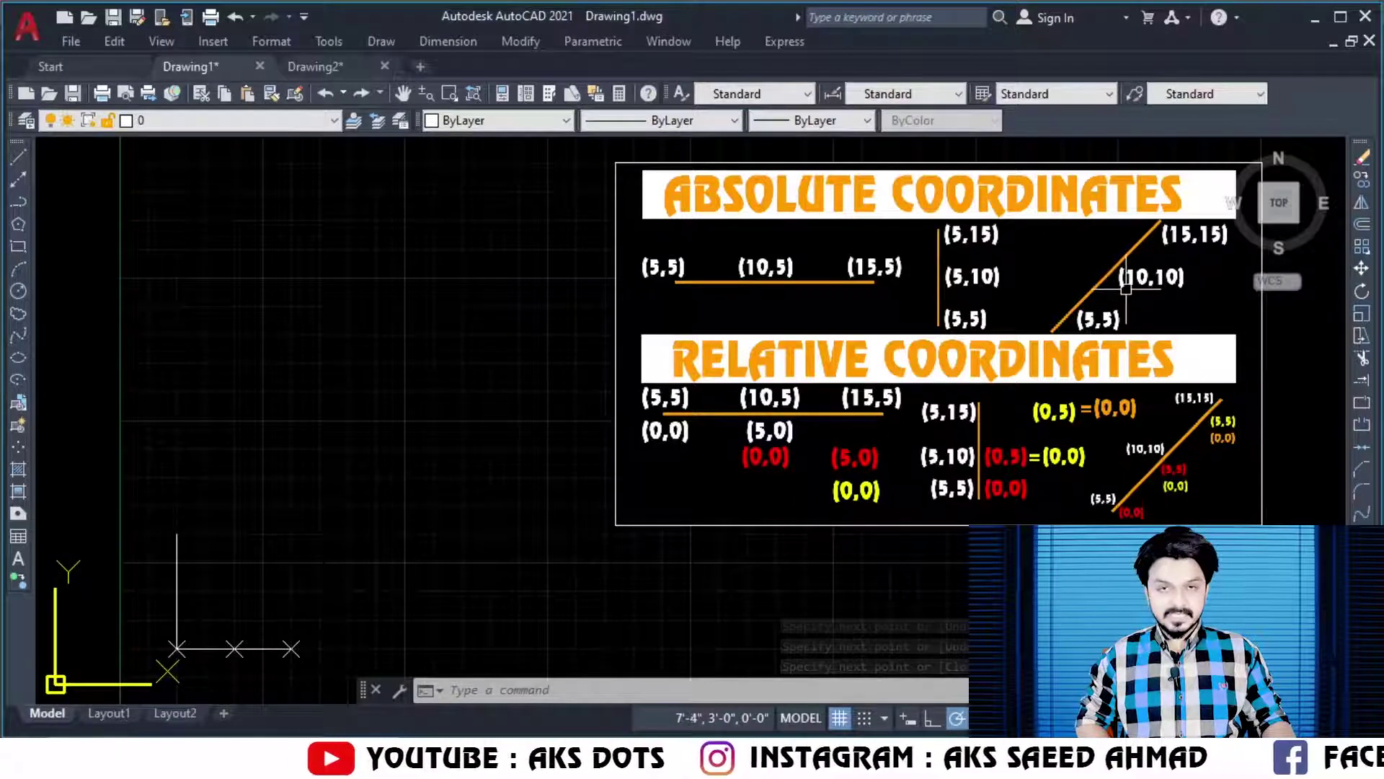
Step: Draw a diagonal line from 5,5 through 10,10 to 15,15
type("L")
key("Return")
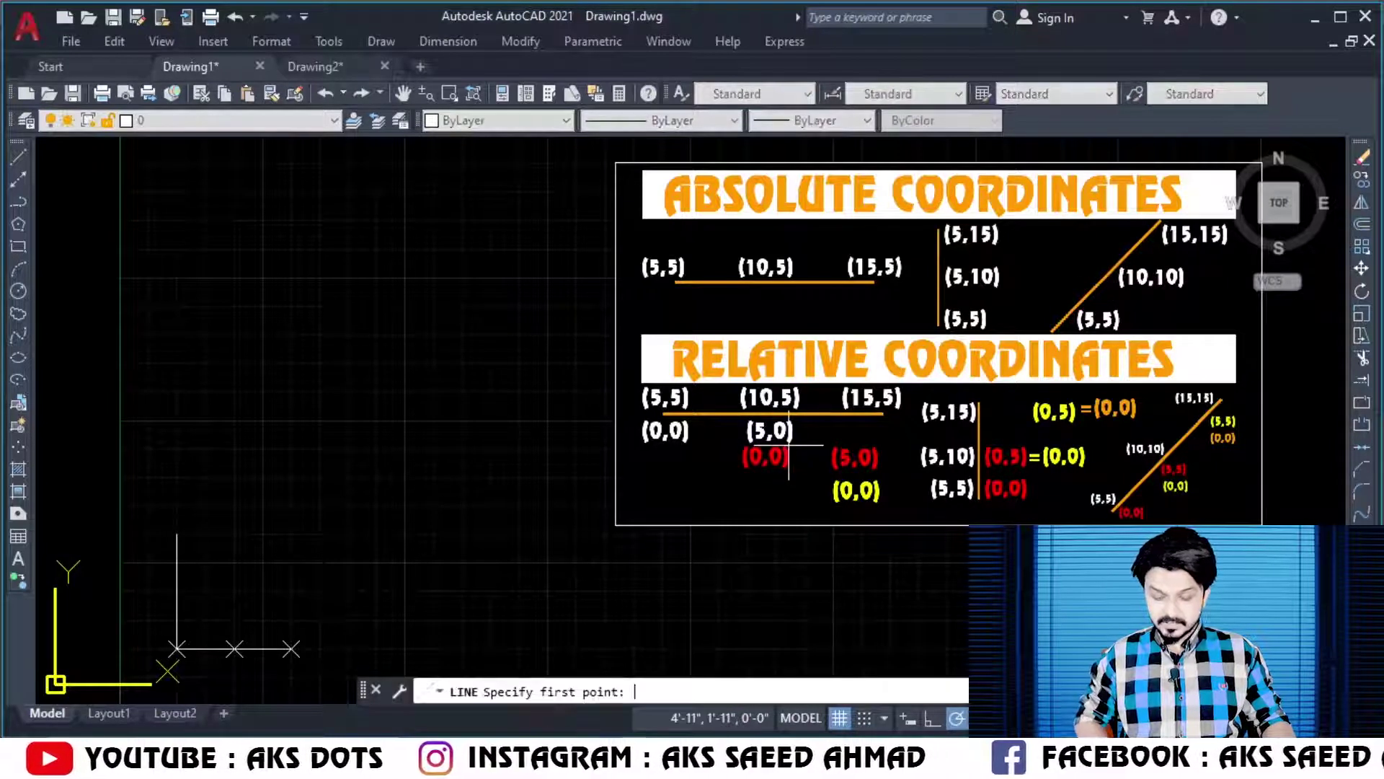
type("5,5")
key("Return")
type("10,1")
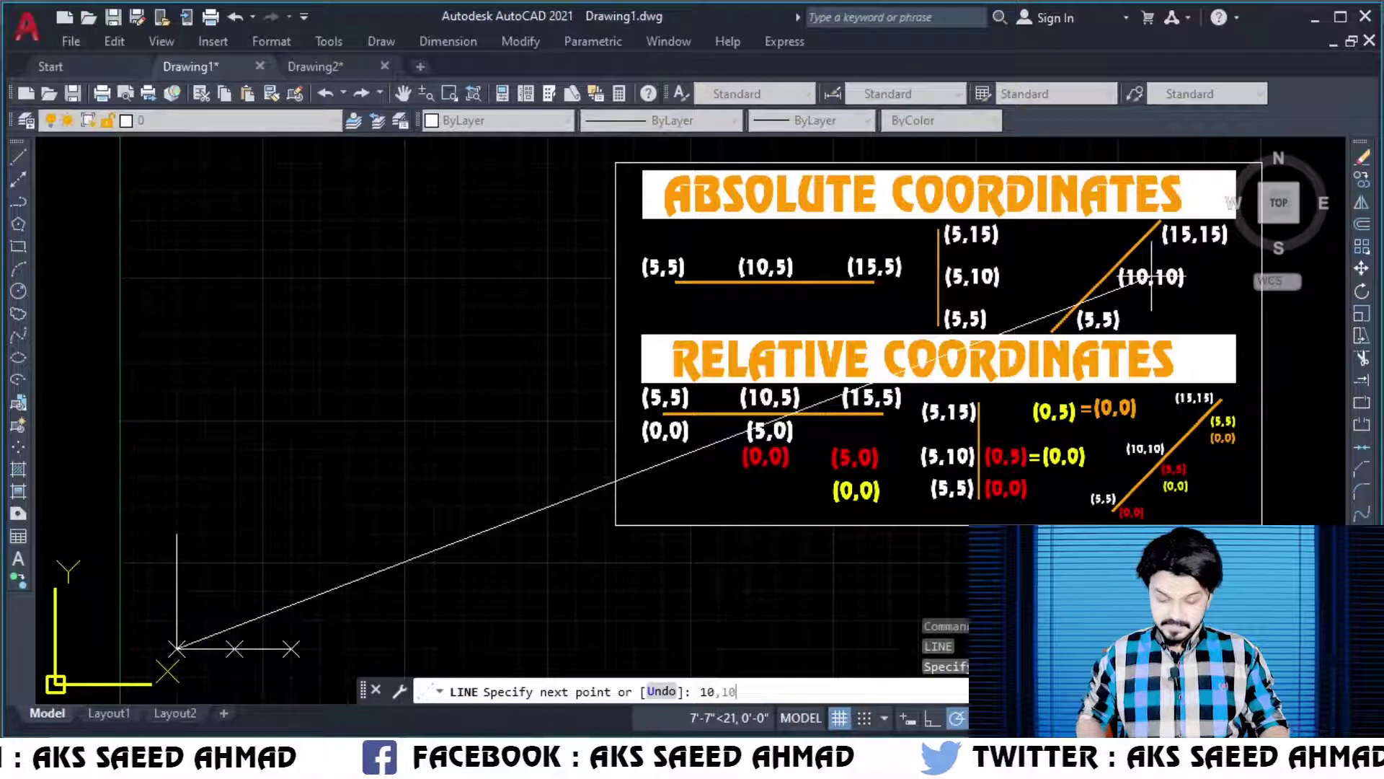
key("Return")
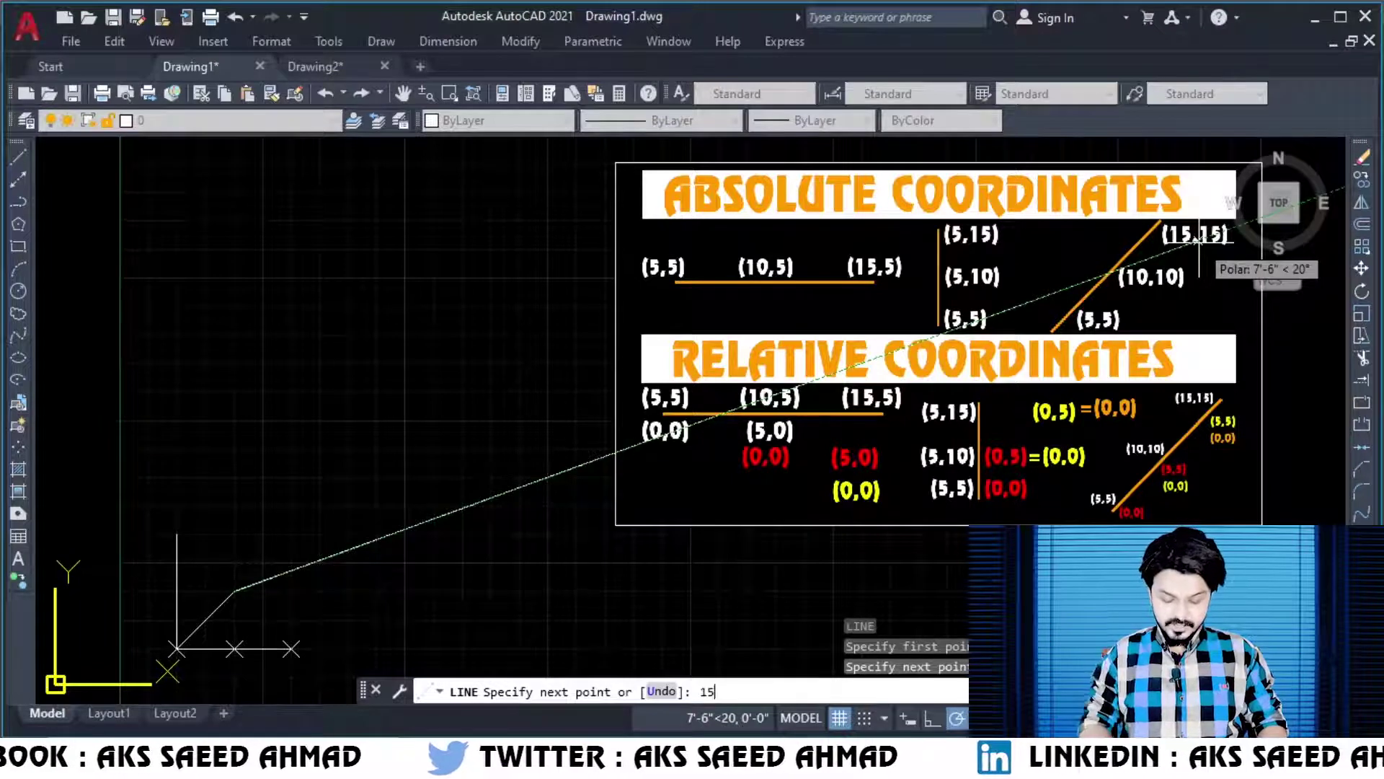
key("Return")
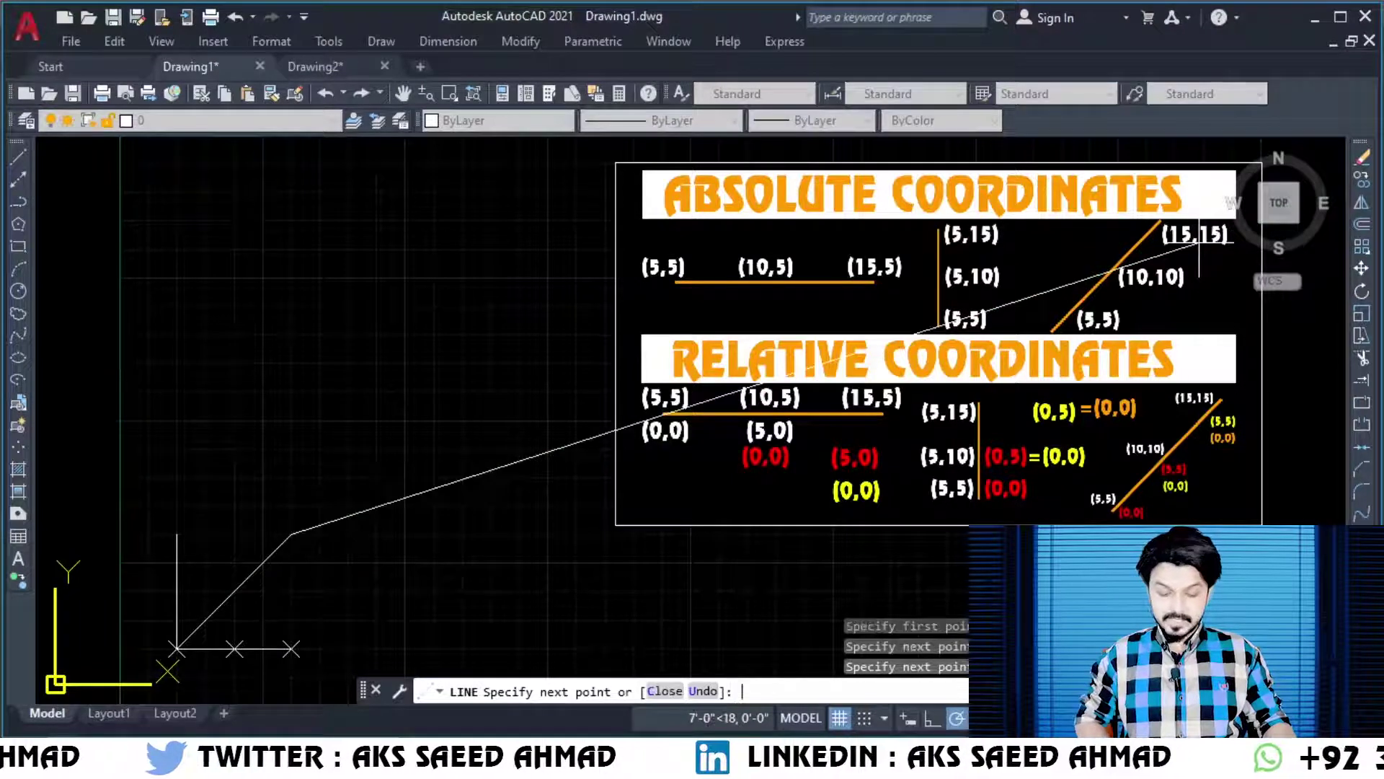
key("Return")
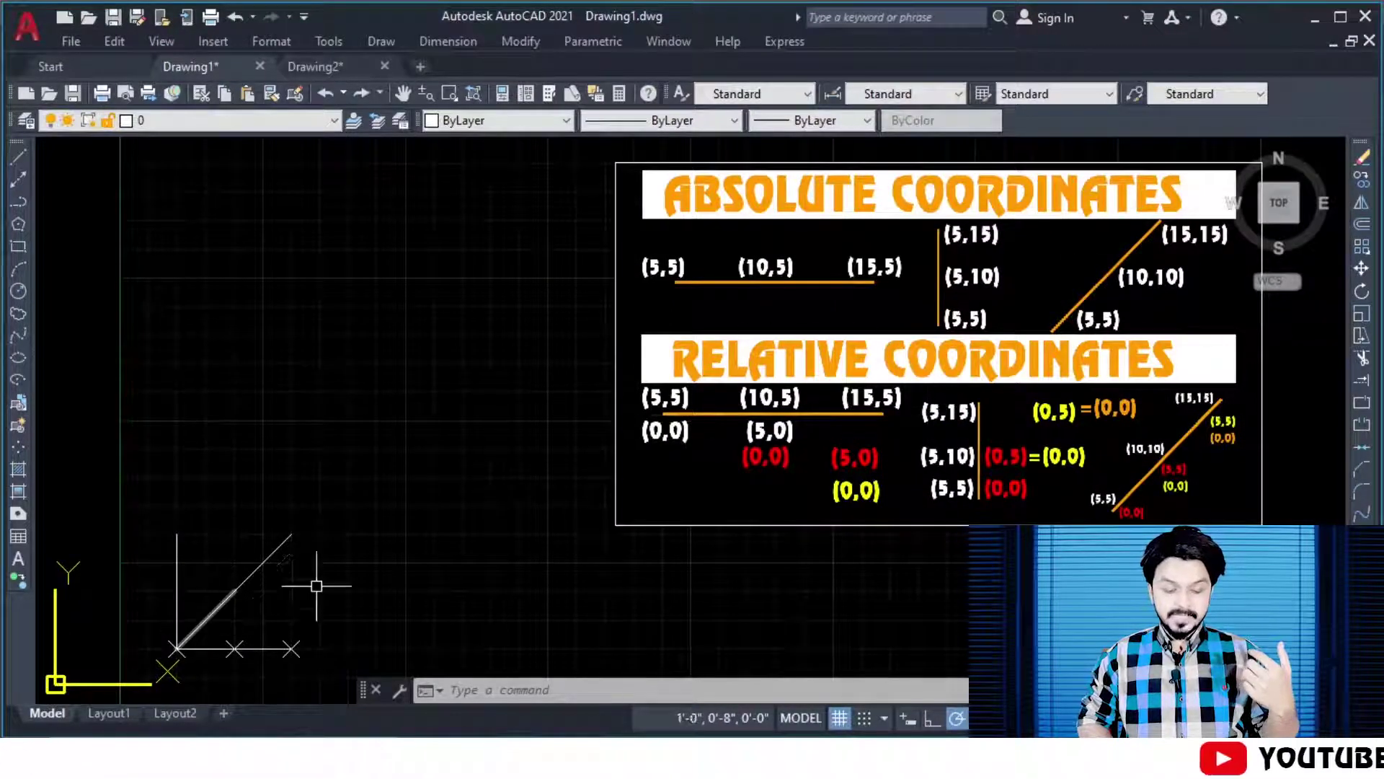
Step: Cancel a stray selection and make Drawing2 the active drawing
left_click(253, 652)
key("Escape")
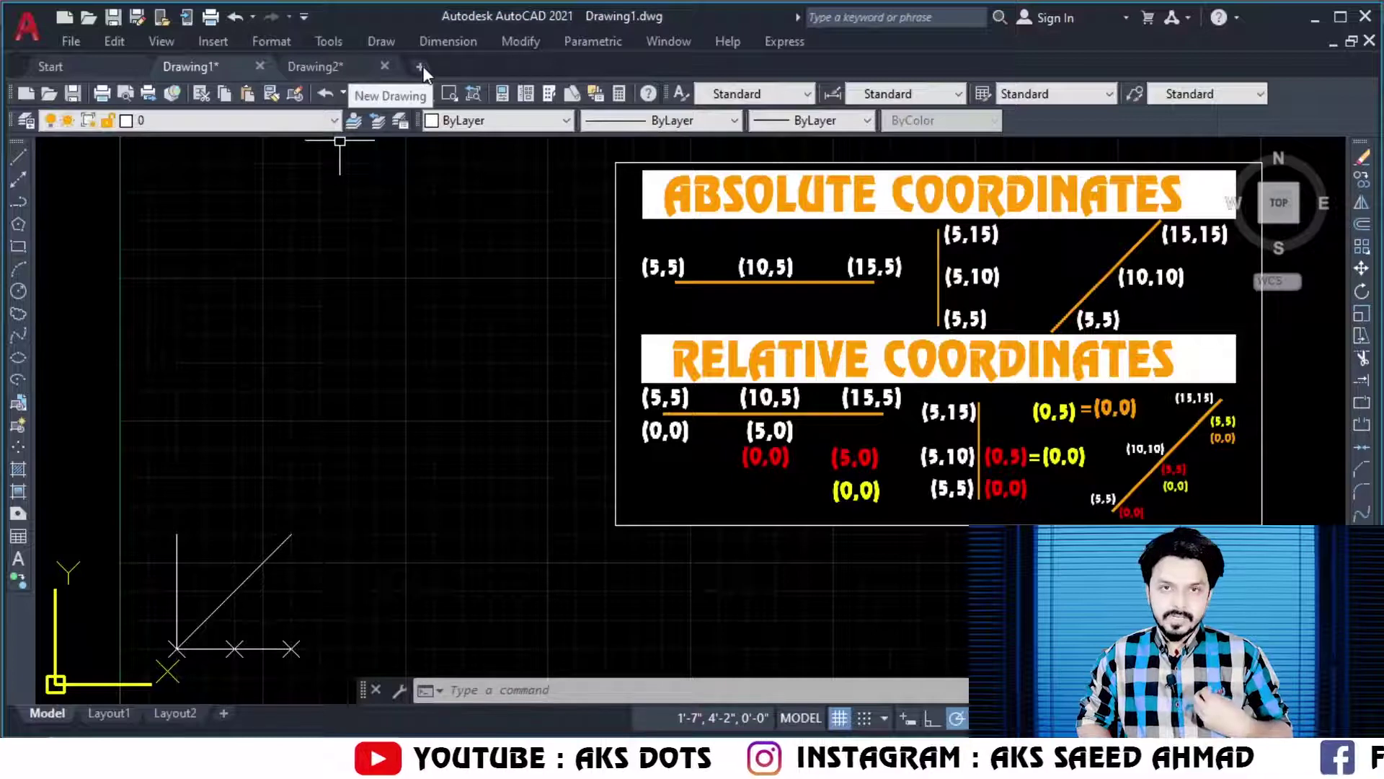
left_click(328, 68)
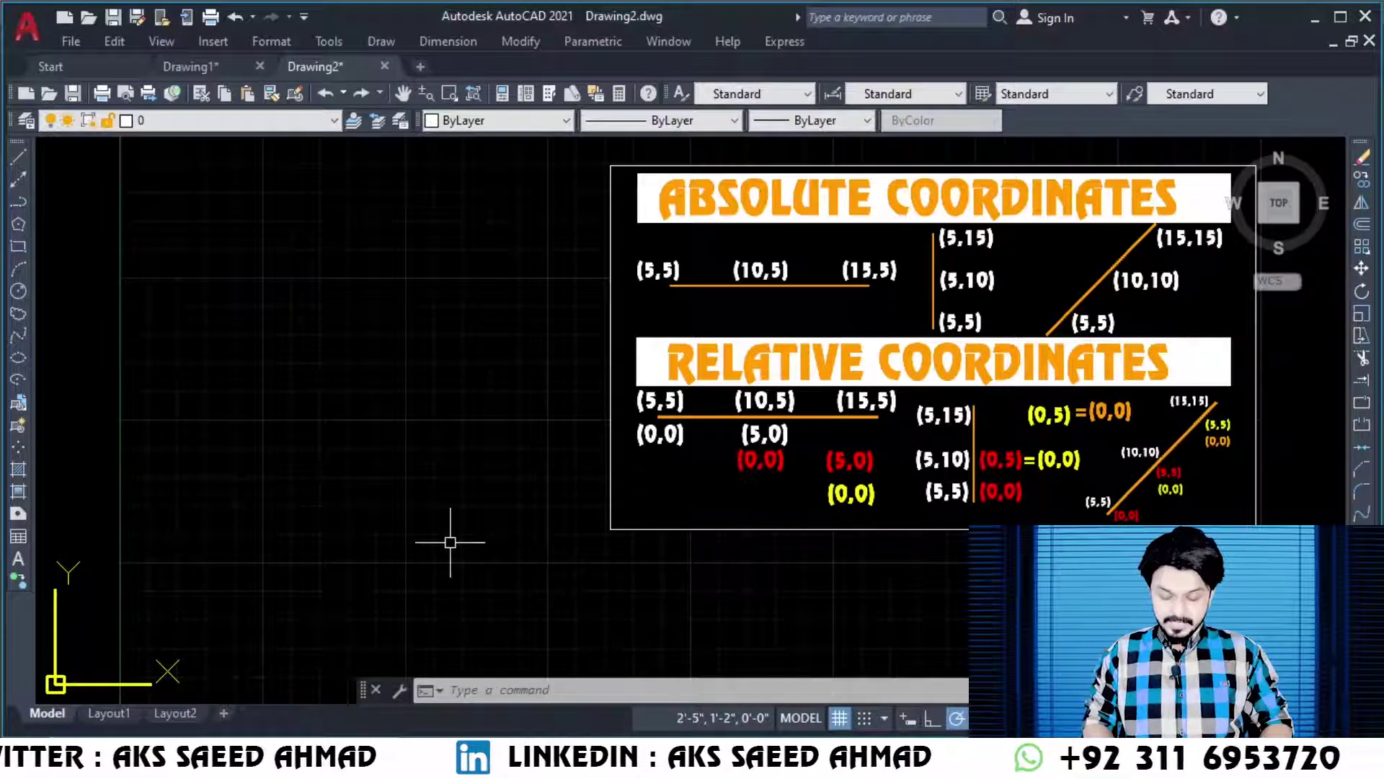
Step: Place points at 5,5, 10,5 and 15,5 in Drawing2, then select the 5,5 point
type("po")
key("Return")
type("5,")
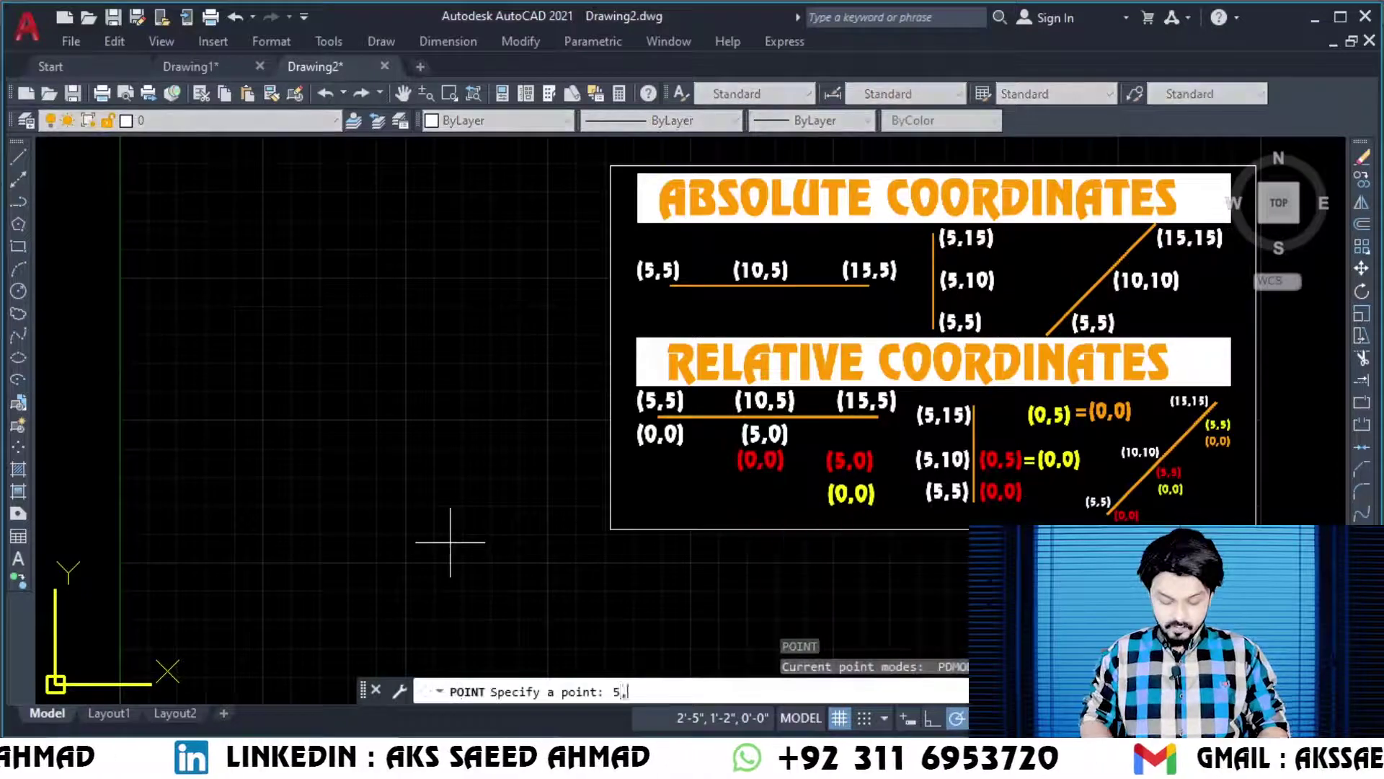
type("5")
key("Return")
key("Return")
type("10,5")
key("Return")
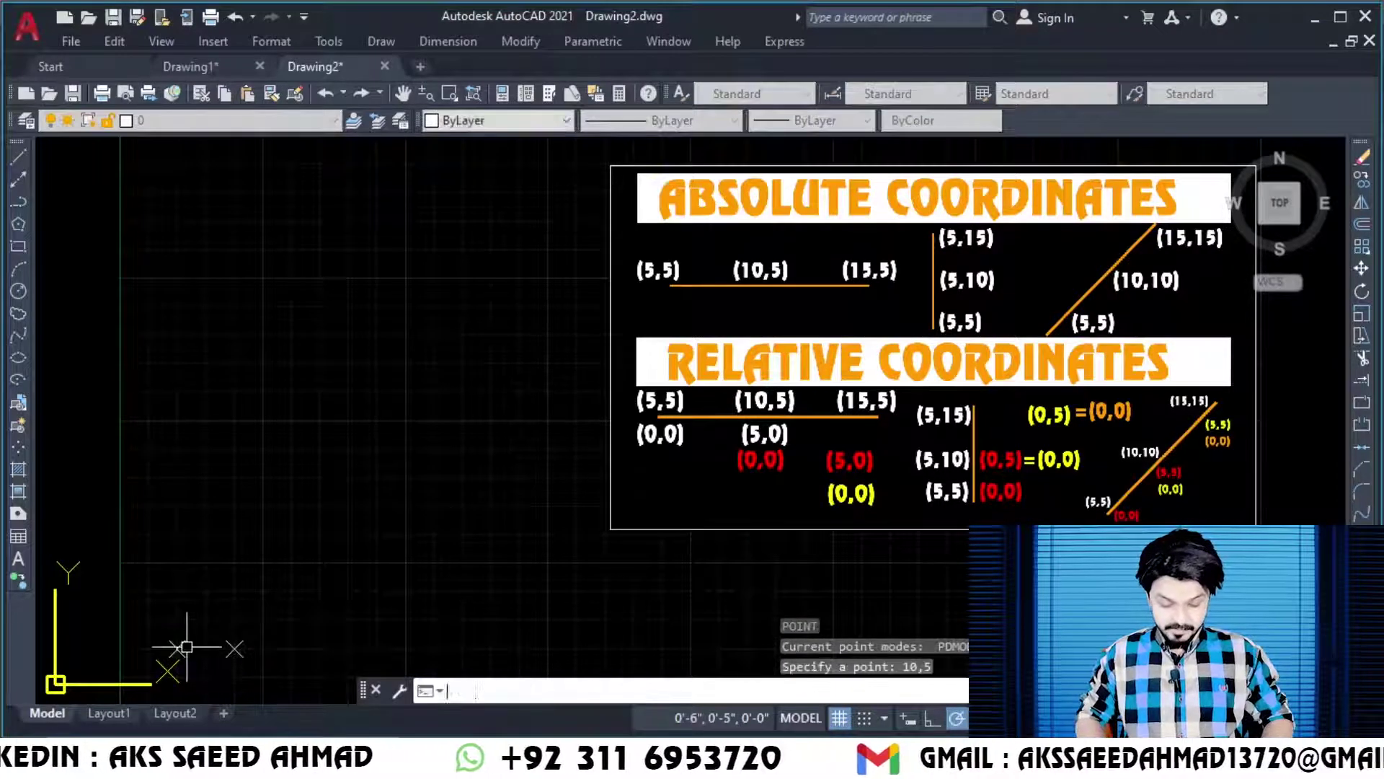
key("Return")
type("15,5")
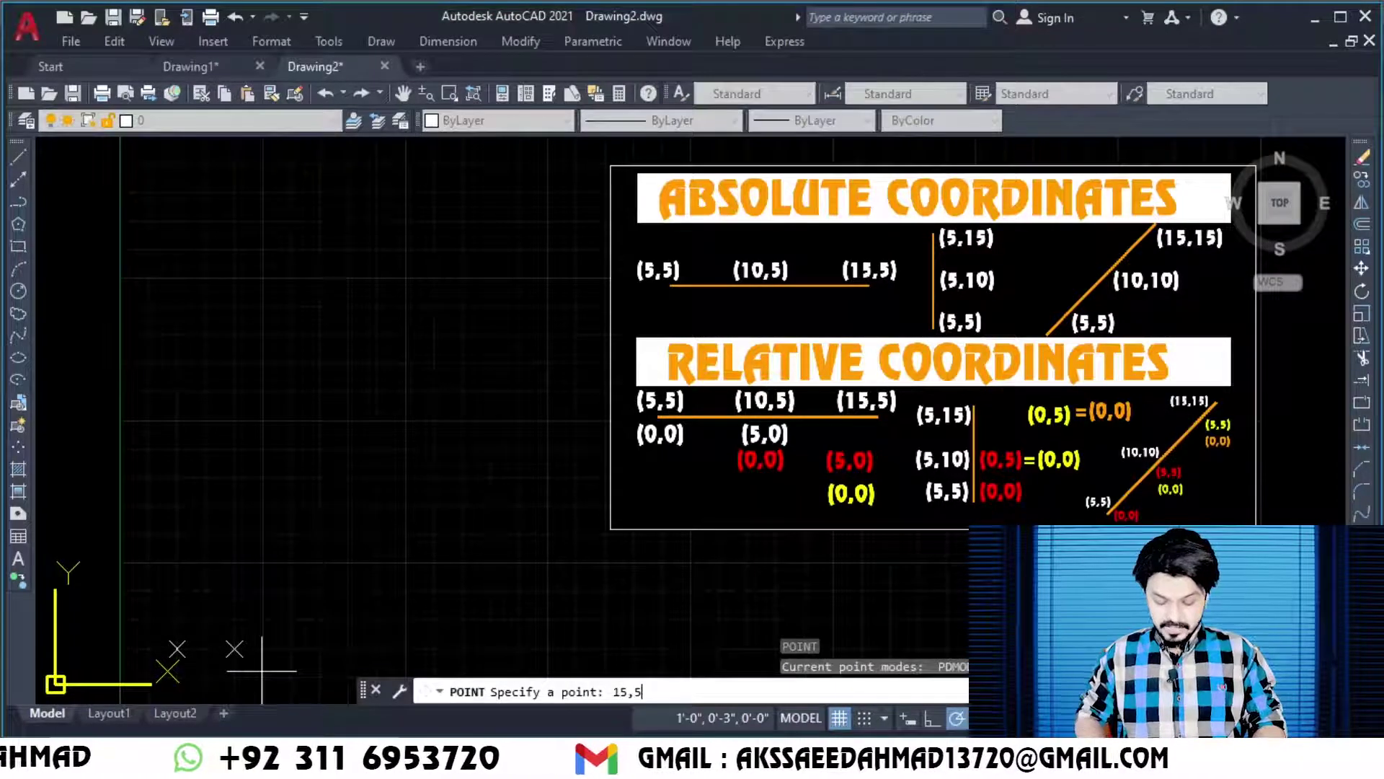
key("Return")
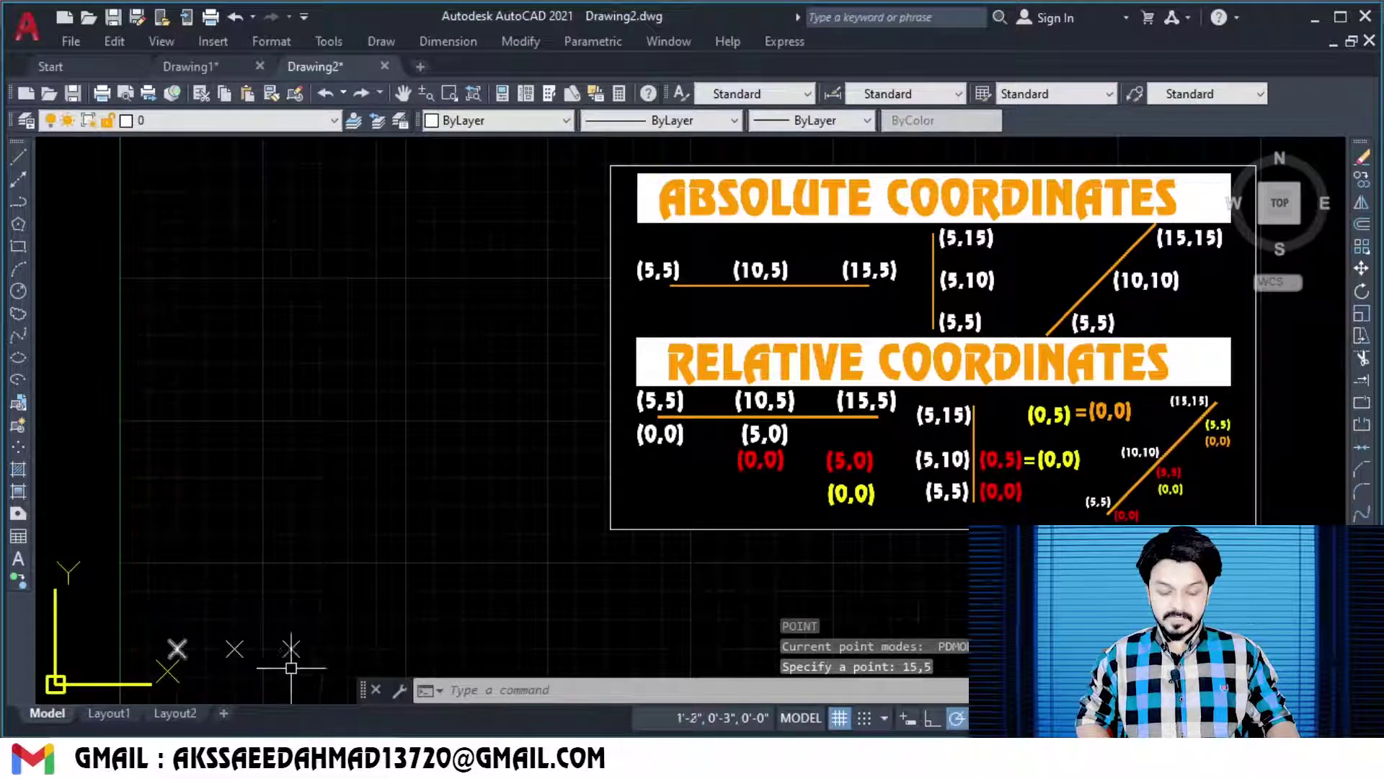
left_click(177, 649)
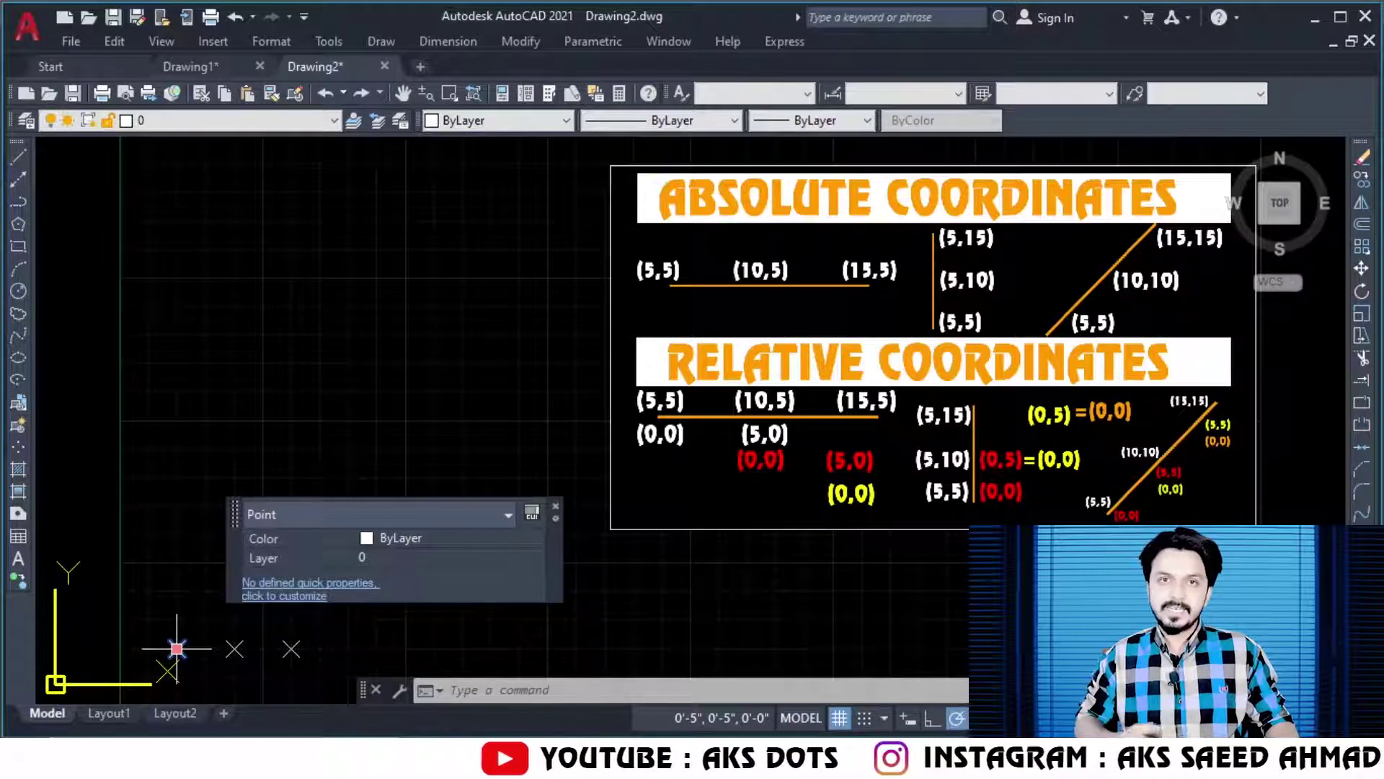
left_click(234, 649)
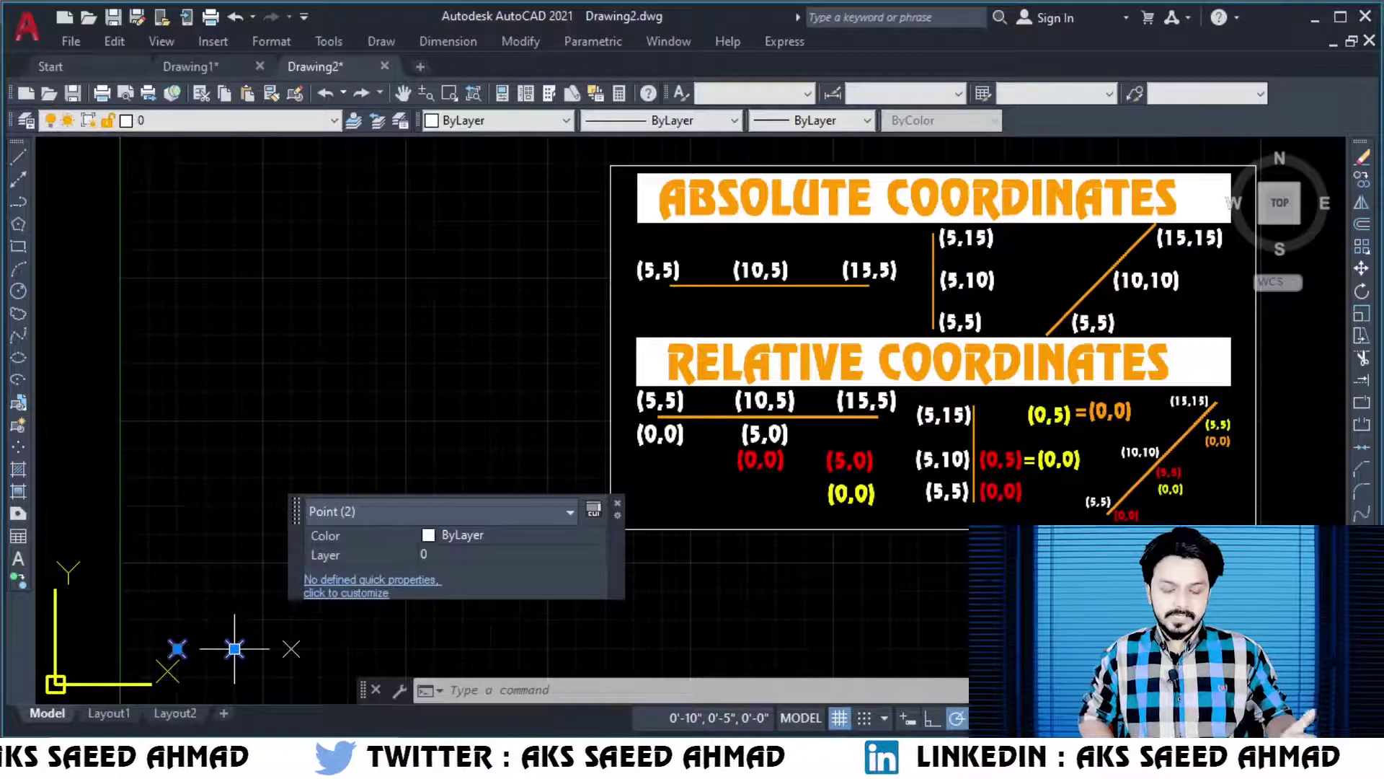
left_click(292, 648)
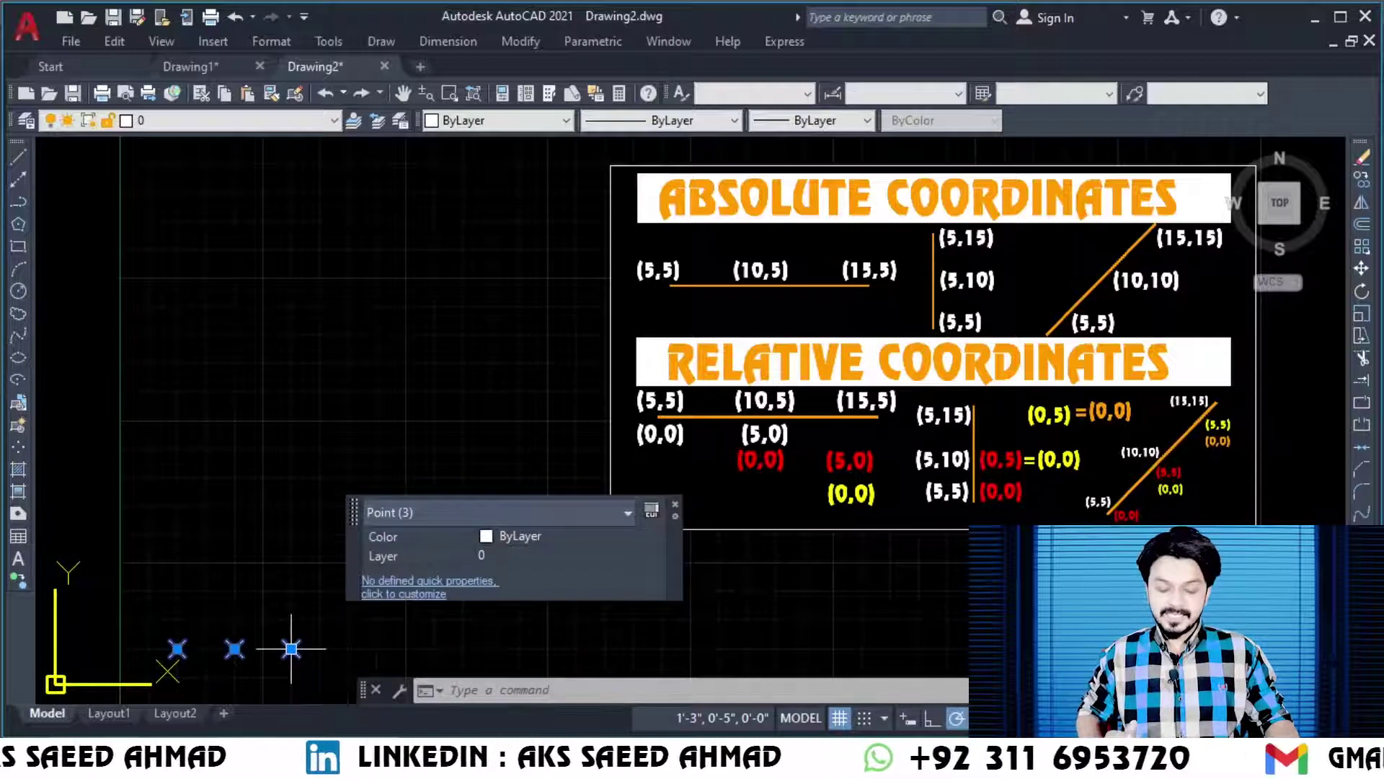
key("Escape")
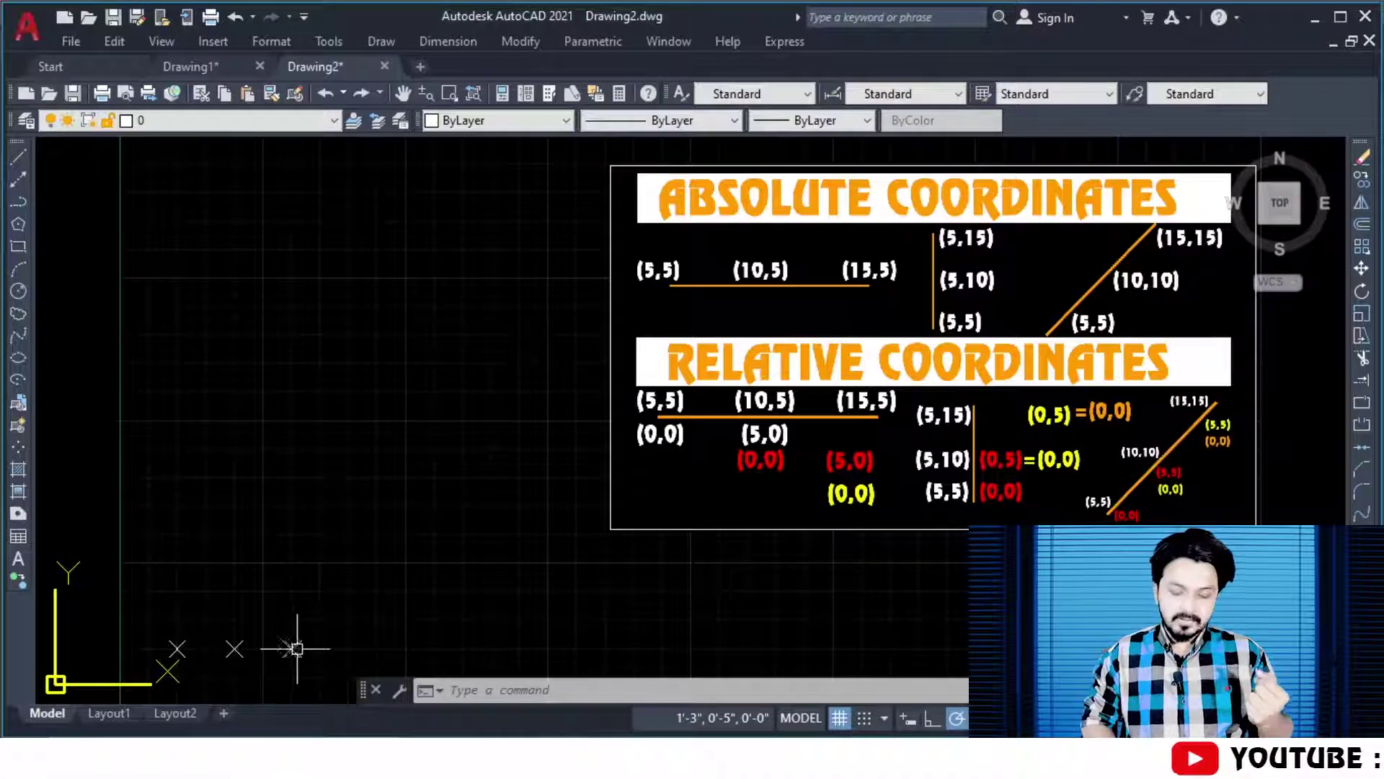
Step: Set Dynamic Input pointer input to Relative coordinates in Drafting Settings and confirm
left_click(885, 718)
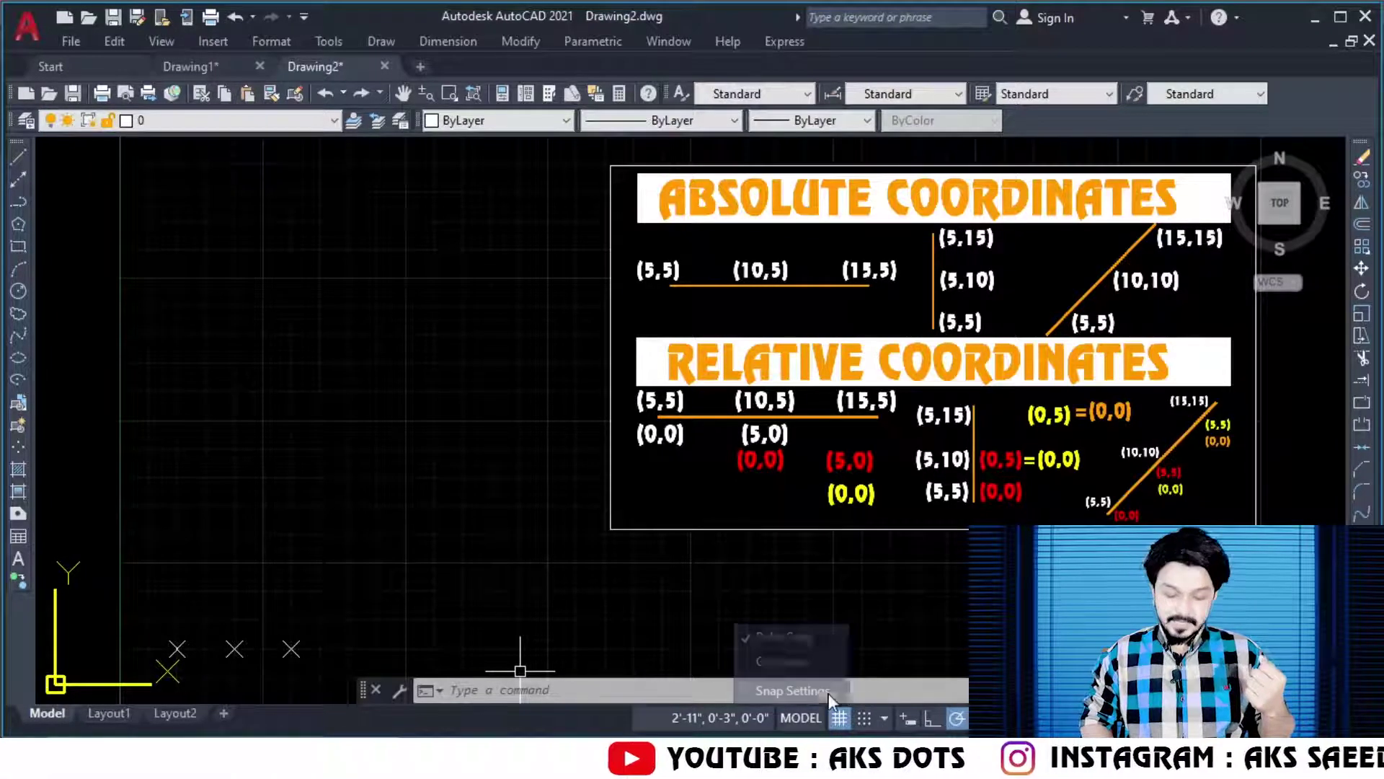
left_click(885, 689)
left_click(821, 184)
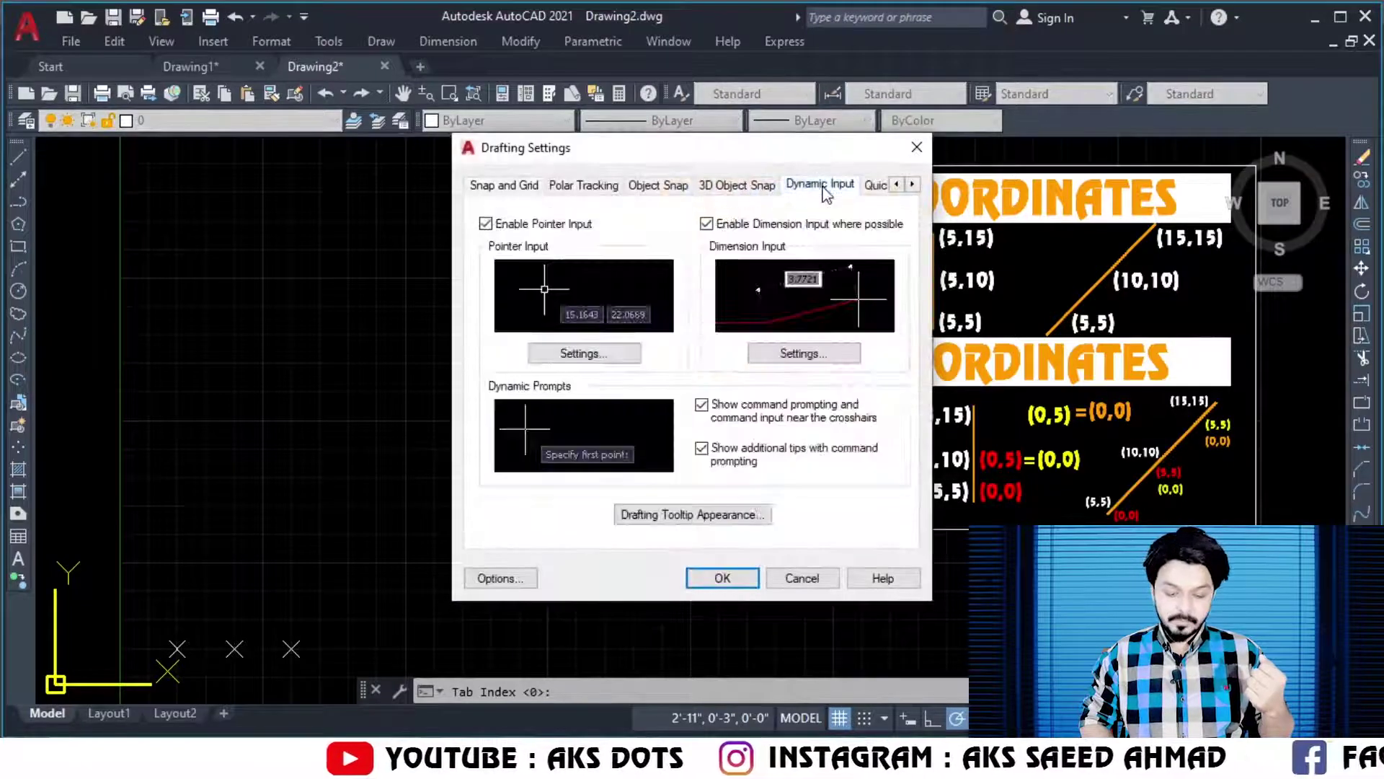
left_click(586, 353)
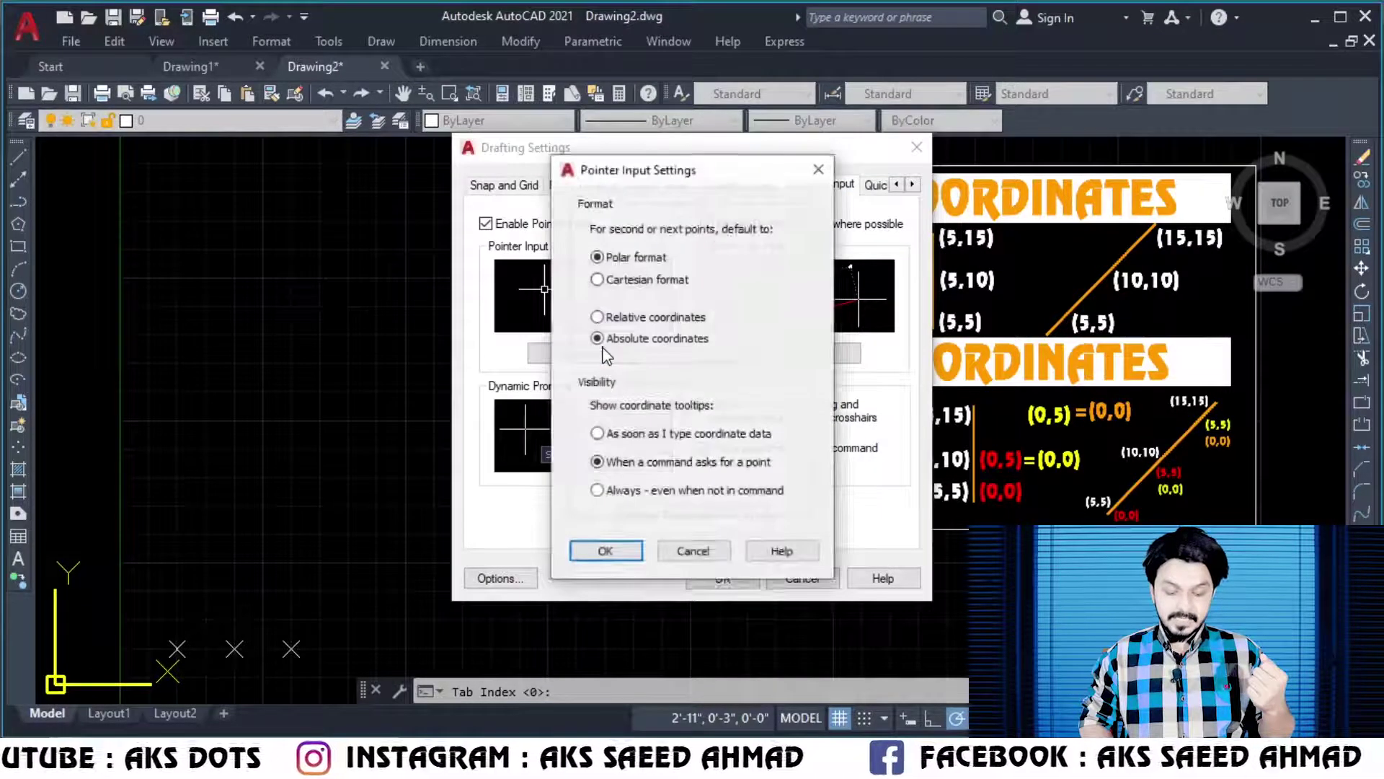
left_click(657, 318)
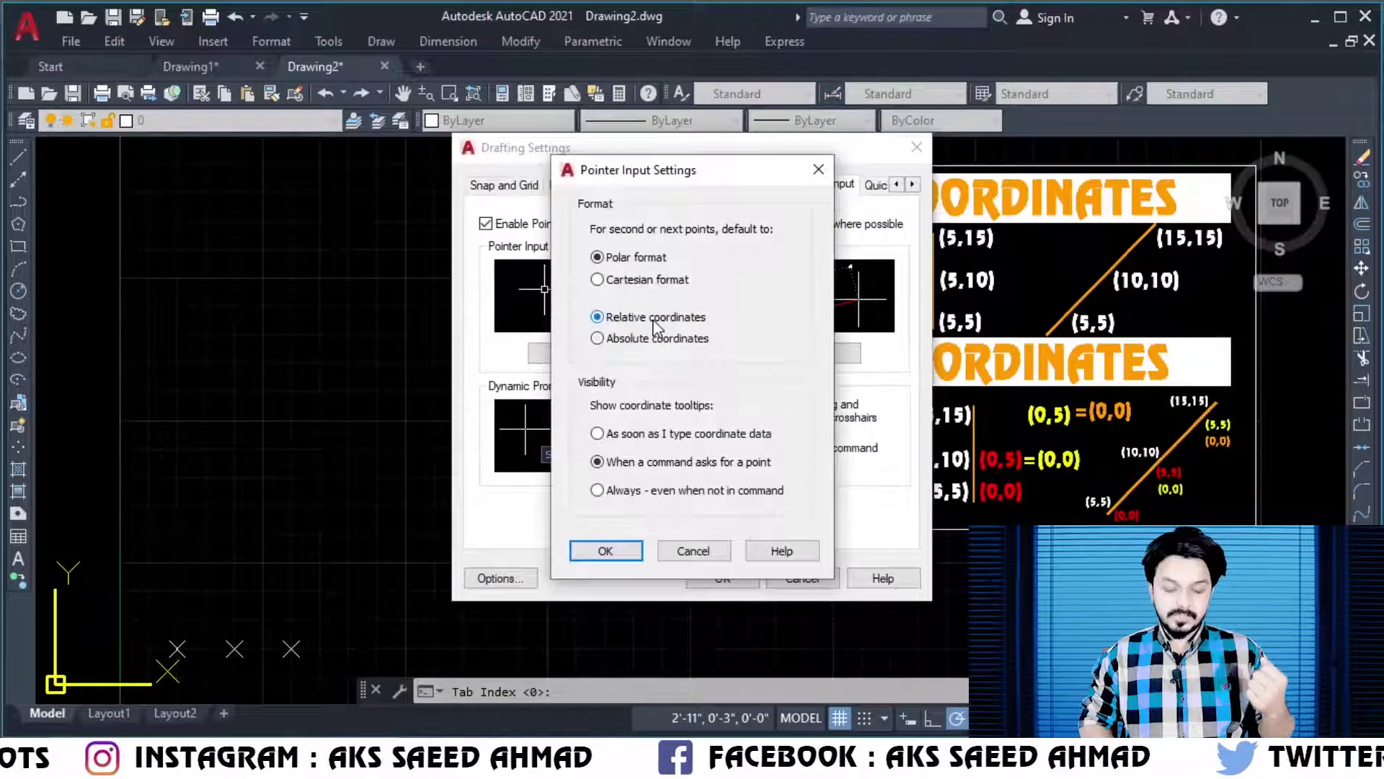
left_click(607, 549)
left_click(723, 579)
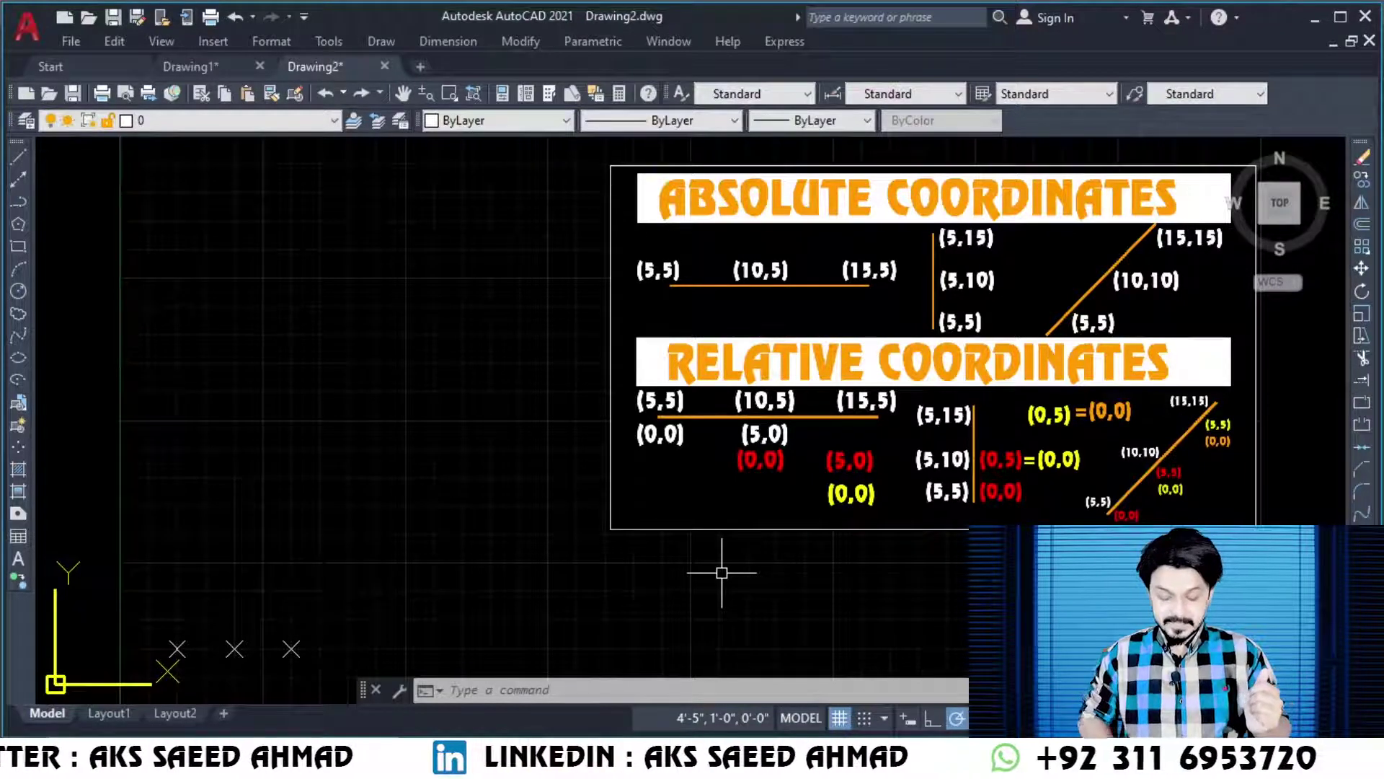
Step: Draw a horizontal line starting at 5,5 using two relative 5,0 steps
type("l")
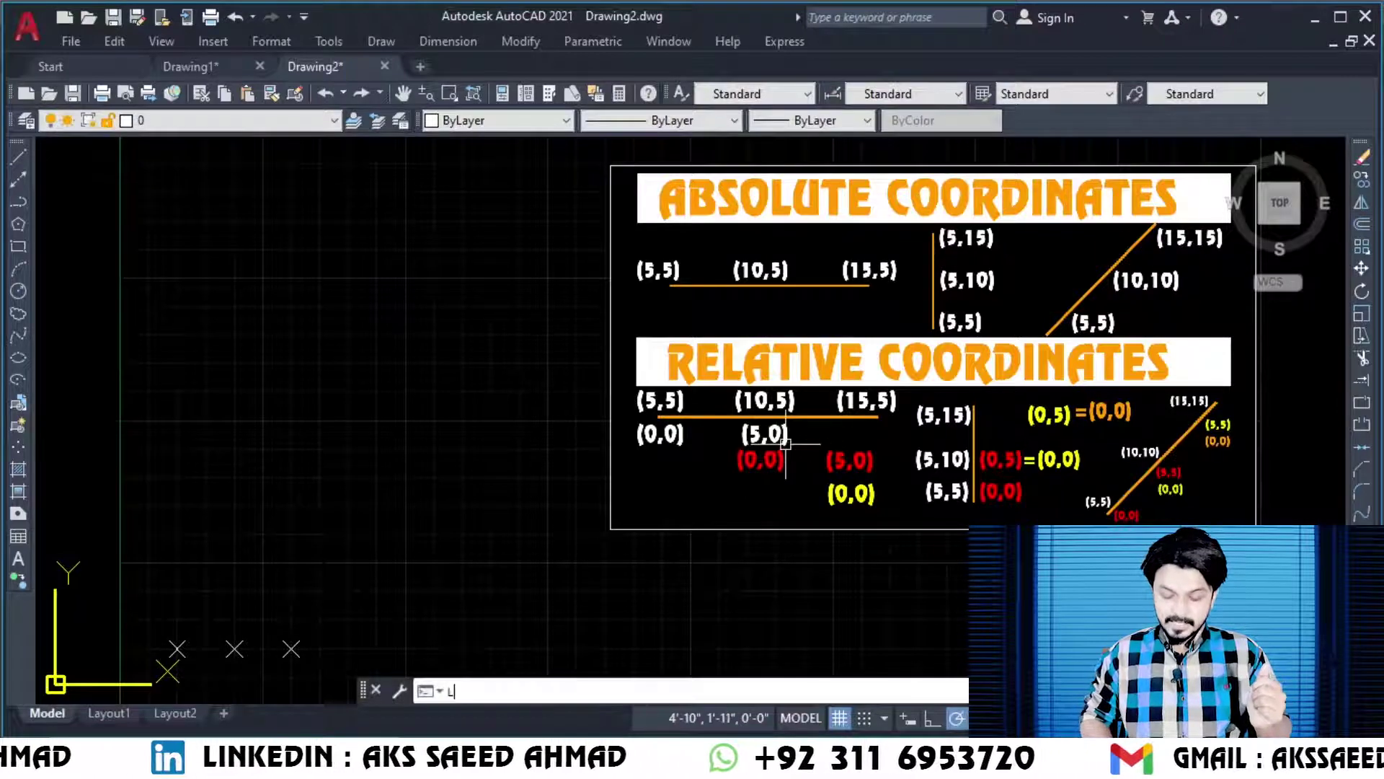
key("Return")
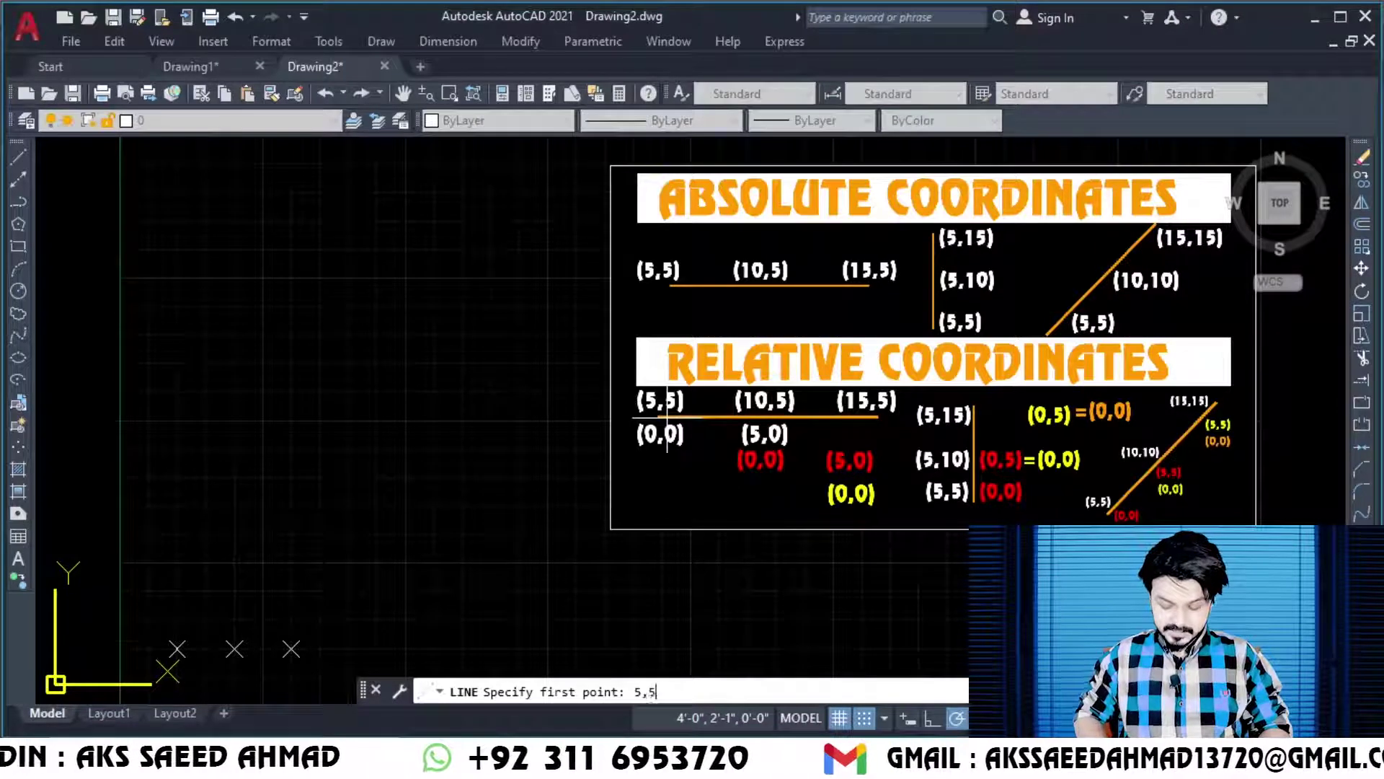
key("Return")
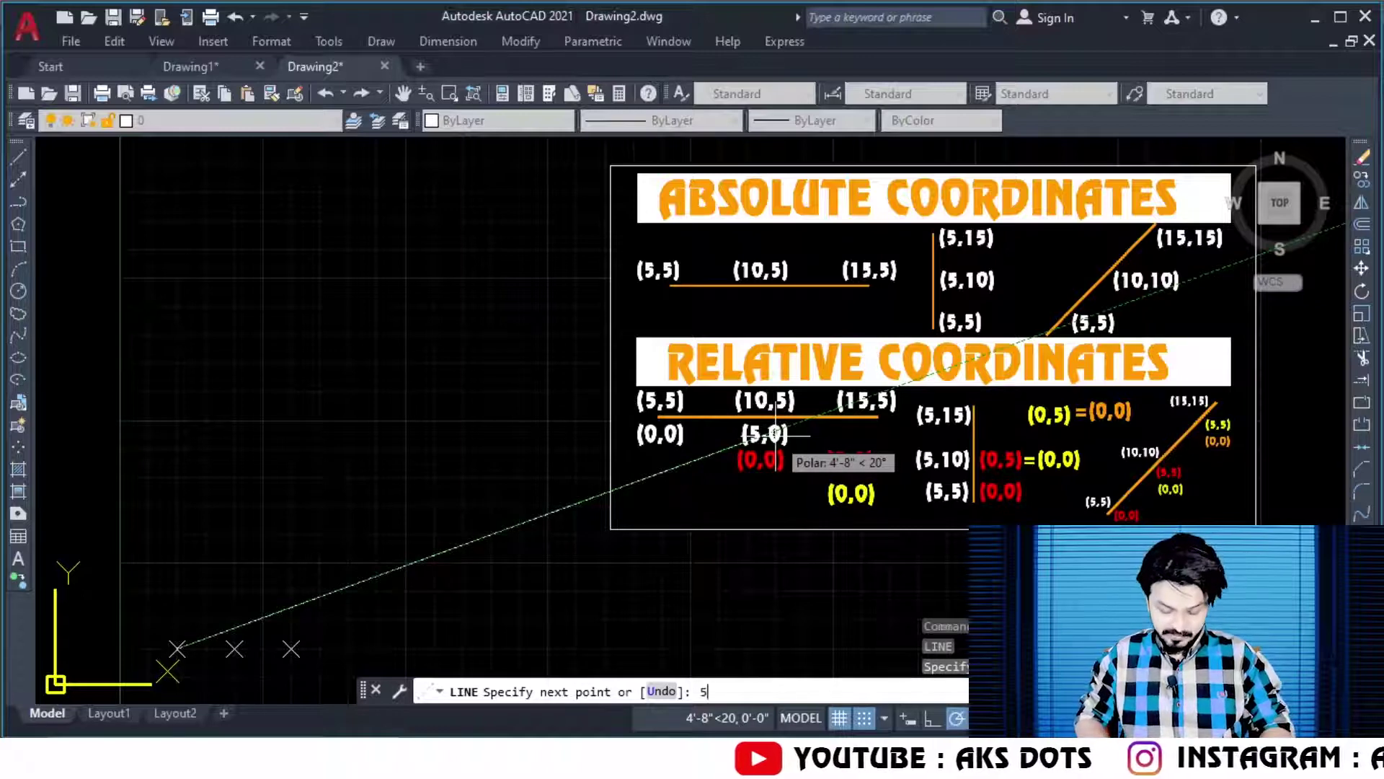
key("Return")
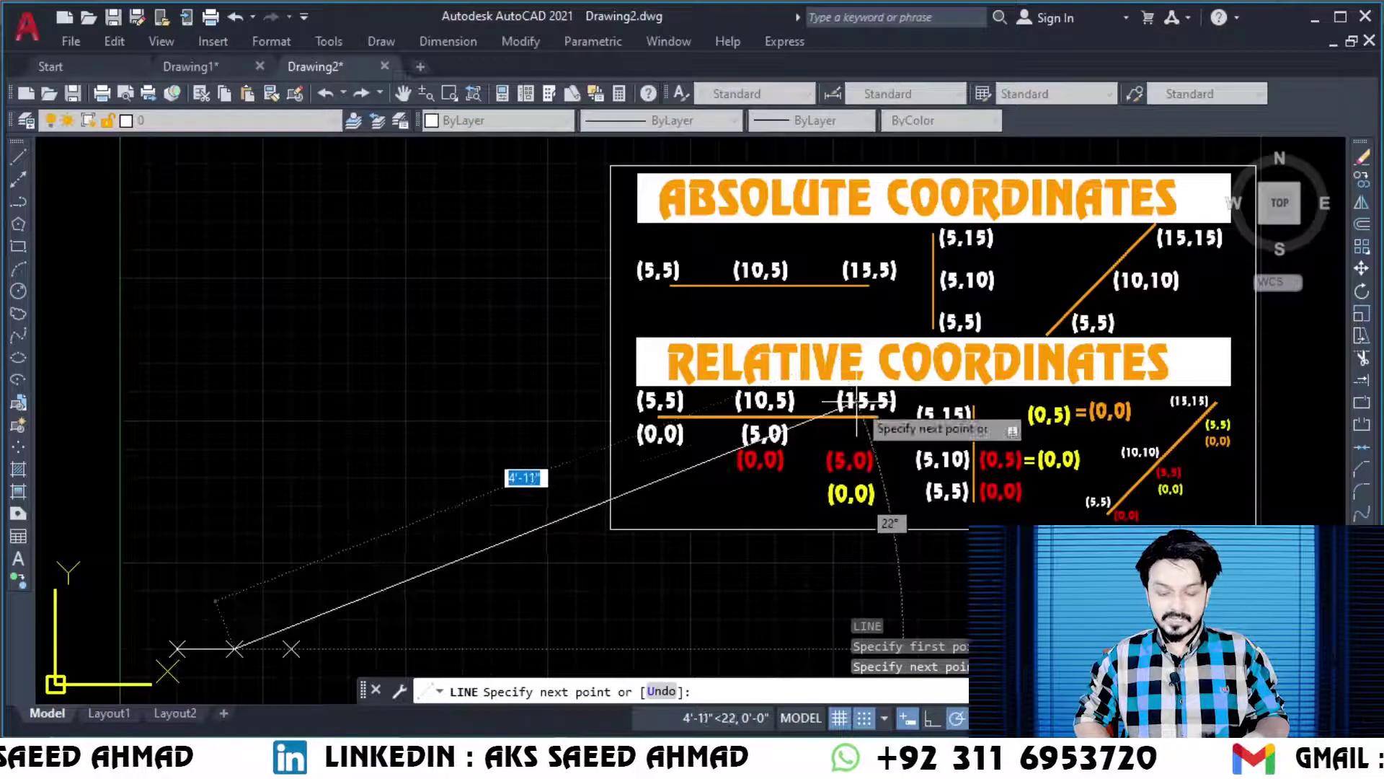
type("5,0")
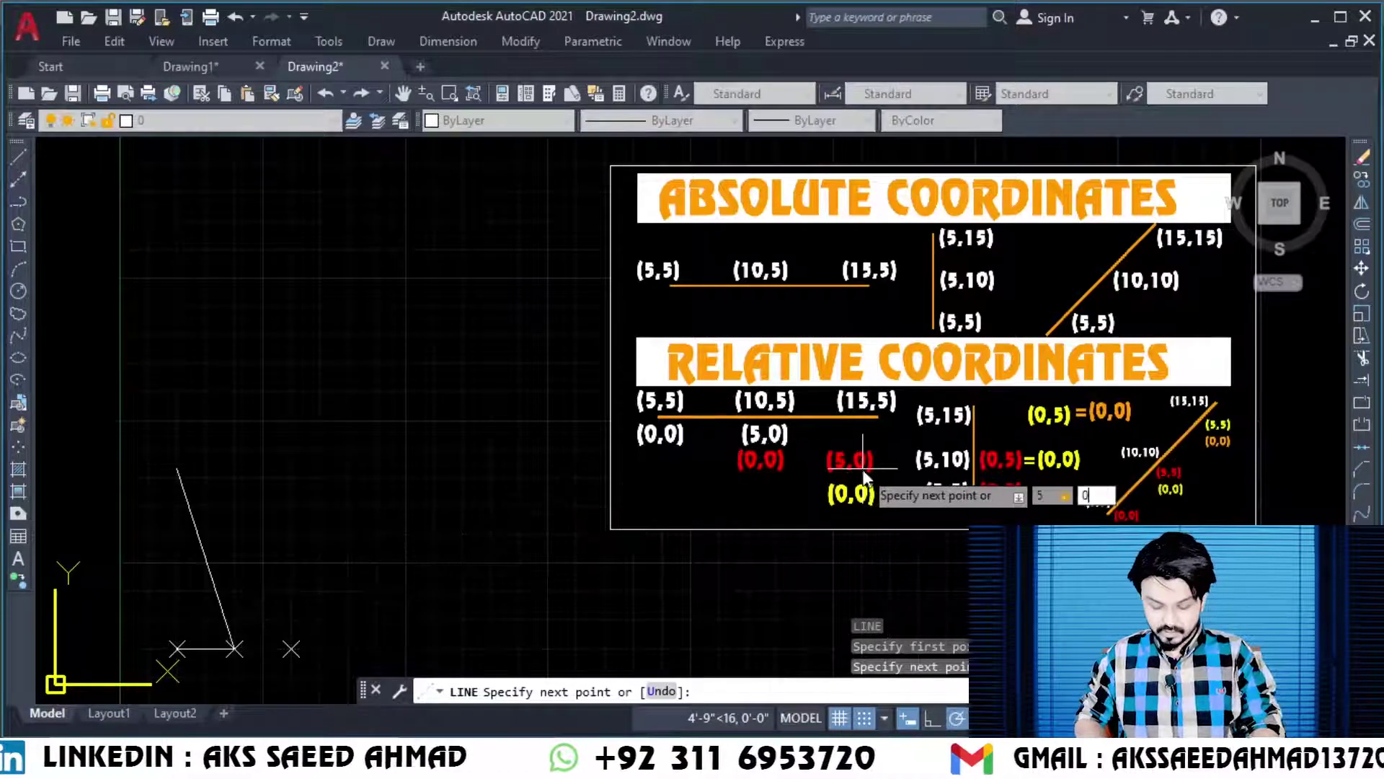
key("Return")
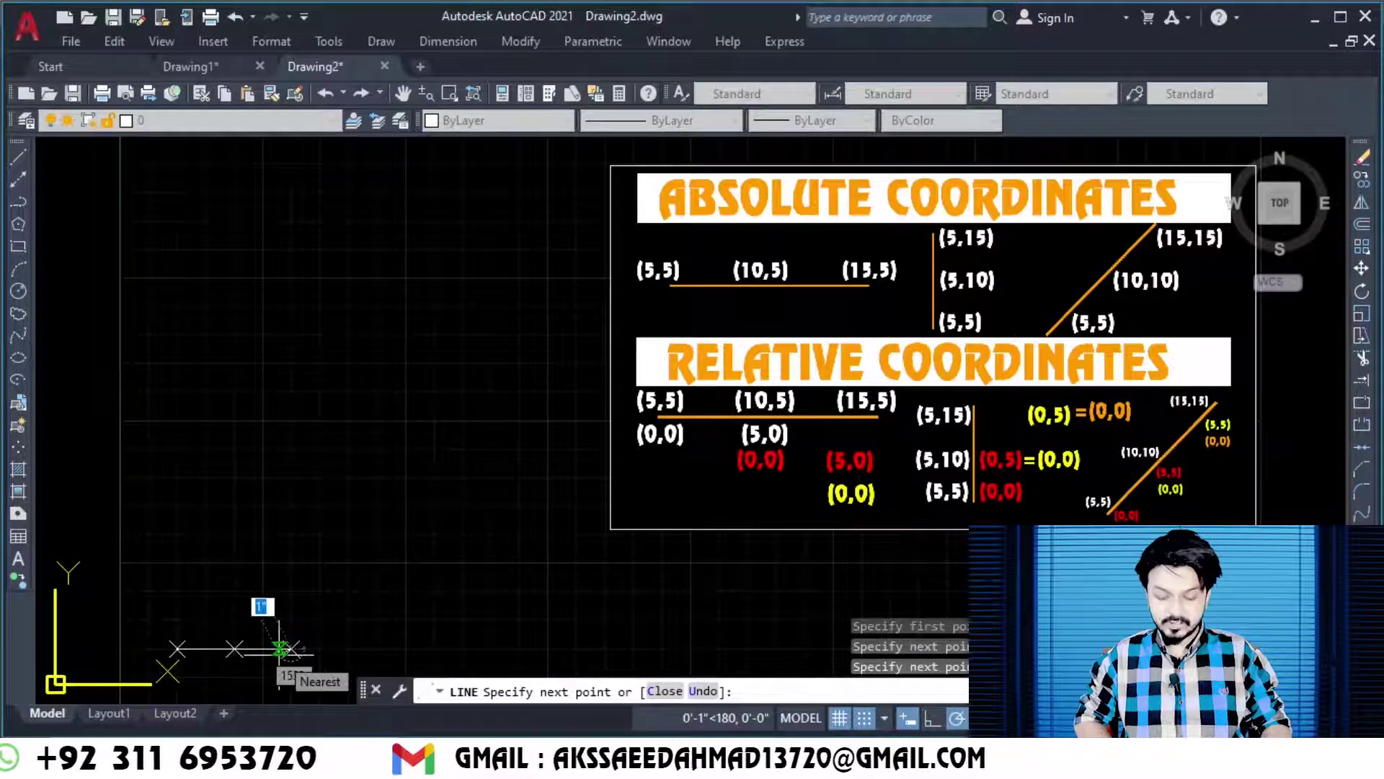
key("Return")
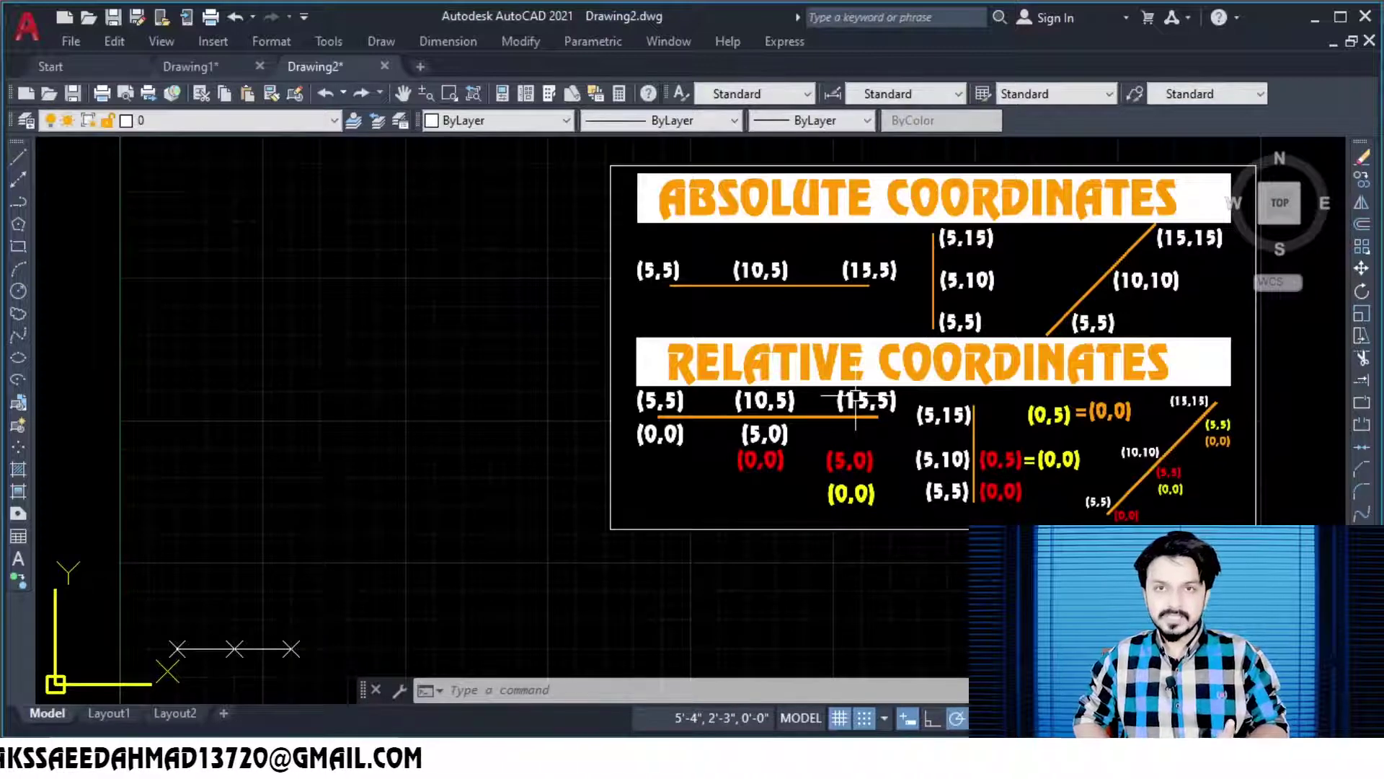
Step: Draw a vertical line from 5,5 using two relative 0,5 steps
key("Return")
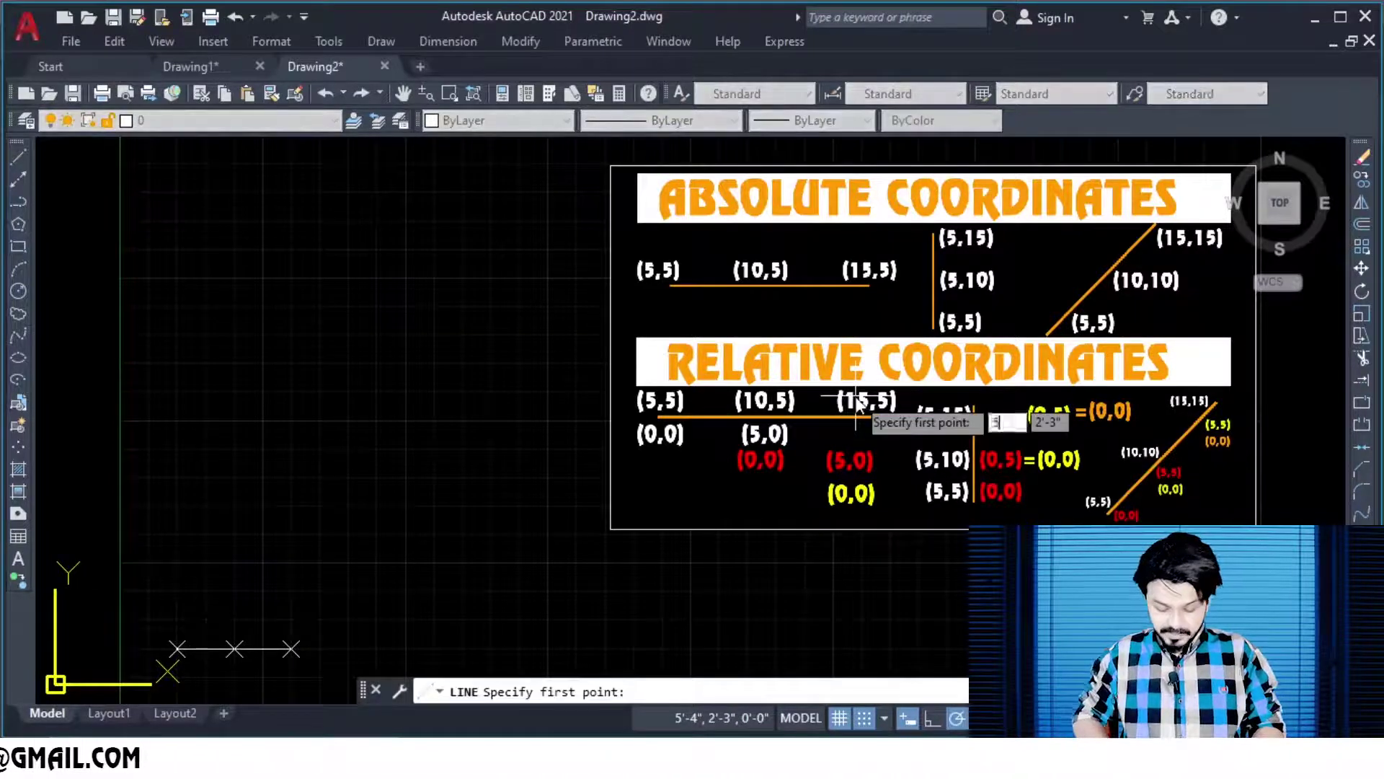
type("5,5")
key("Return")
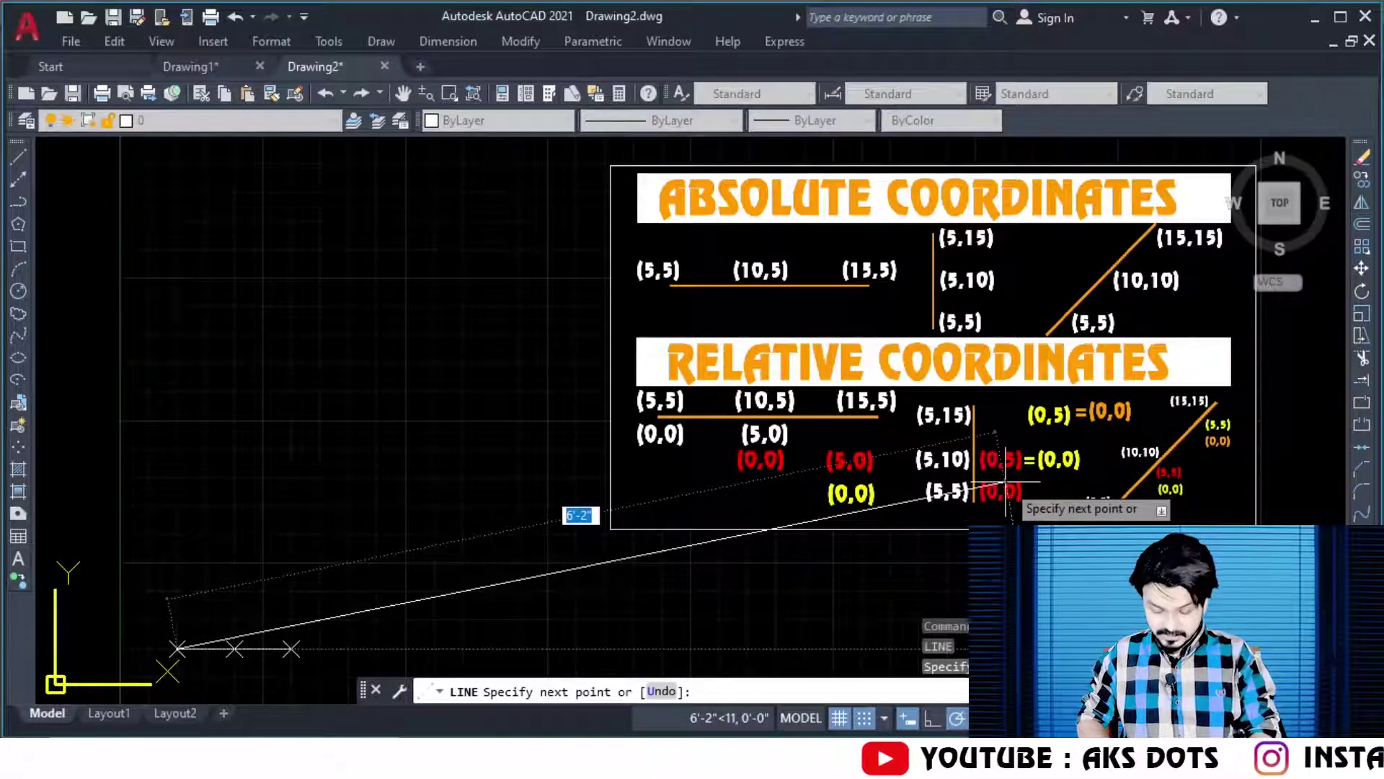
type("0,5")
key("Return")
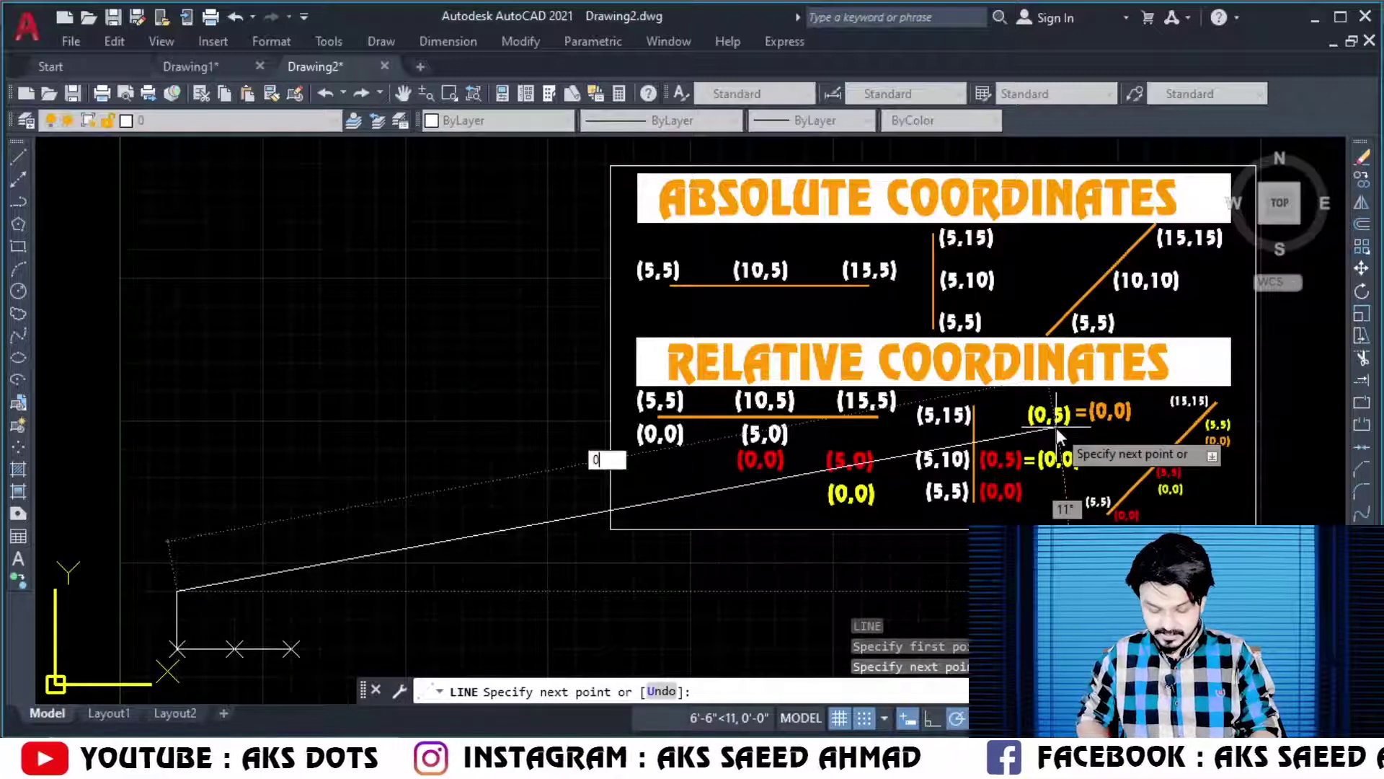
type("0,5")
key("Return")
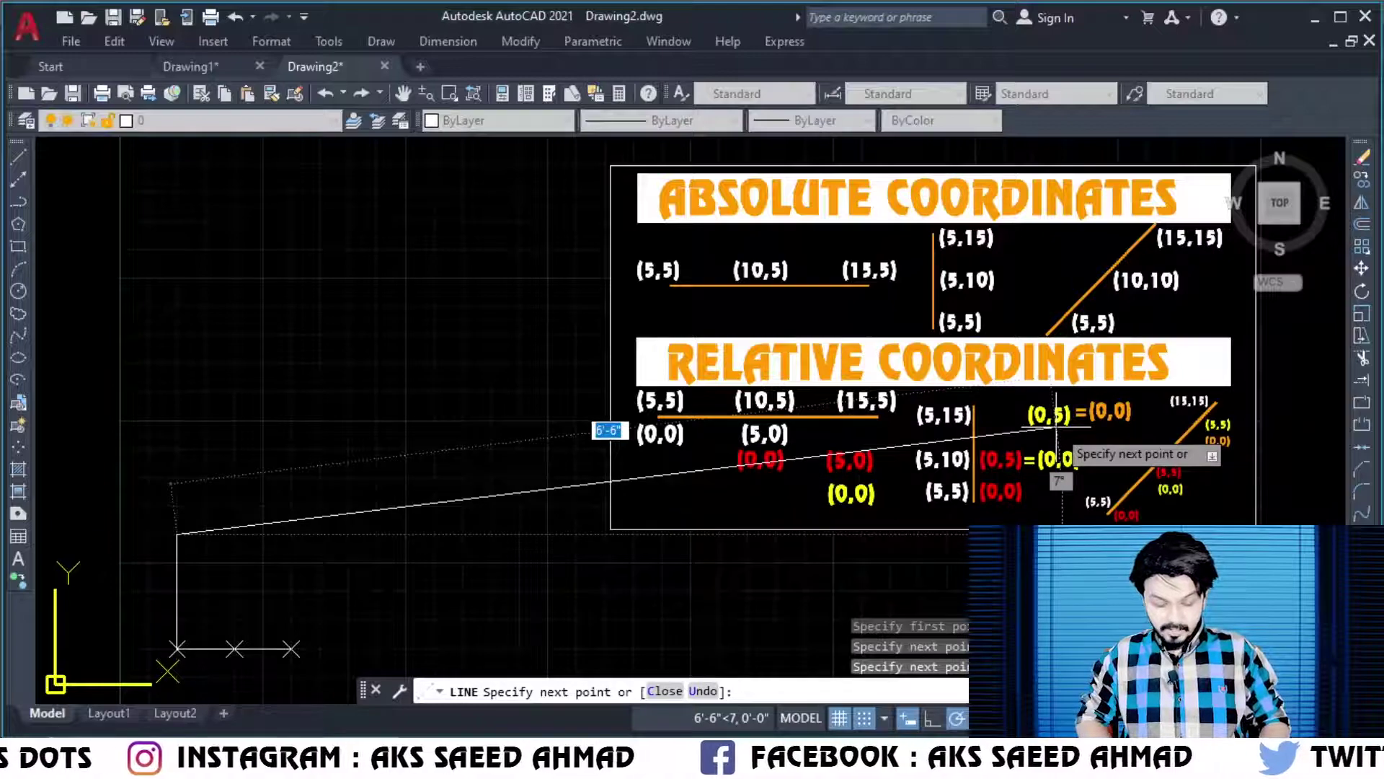
key("Return")
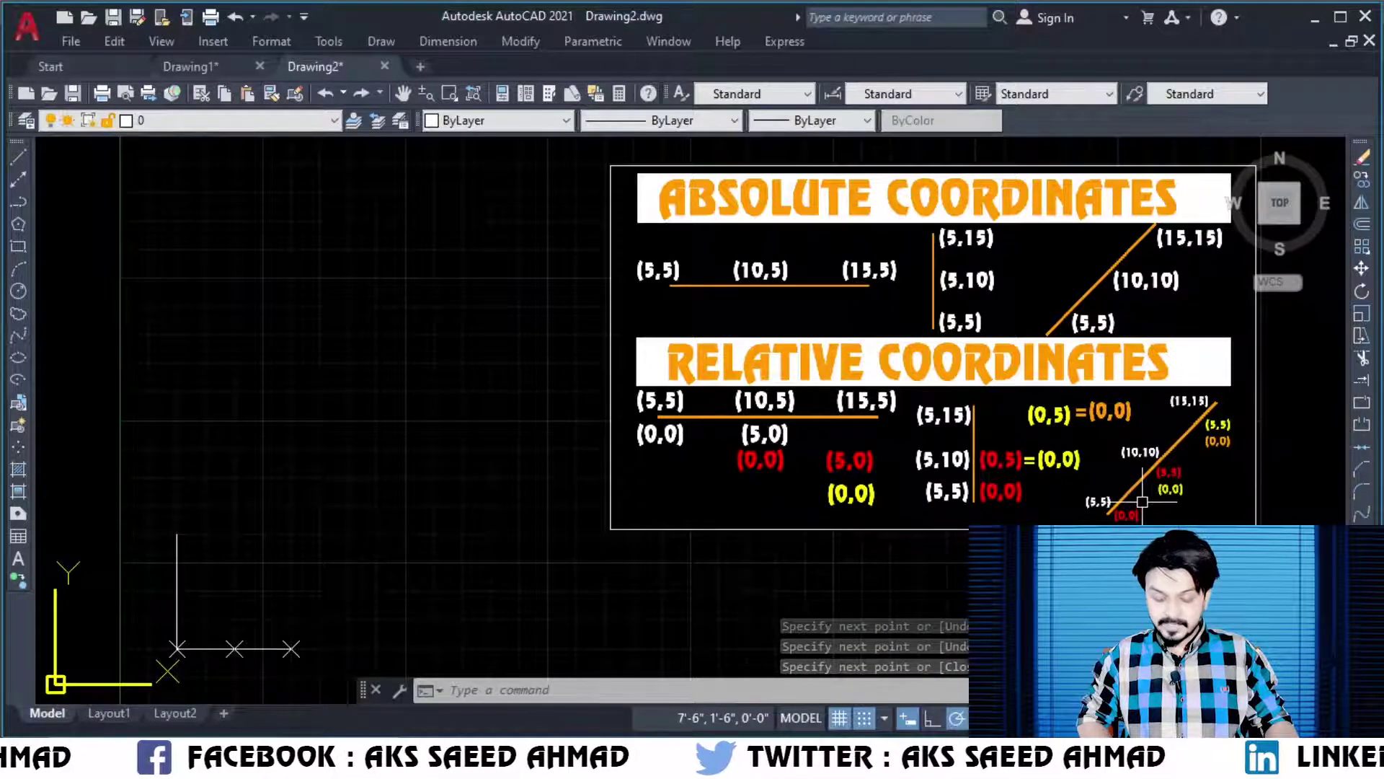
Step: Draw a 45° diagonal line from 5,5 using two relative 5,5 steps
type("l")
key("Return")
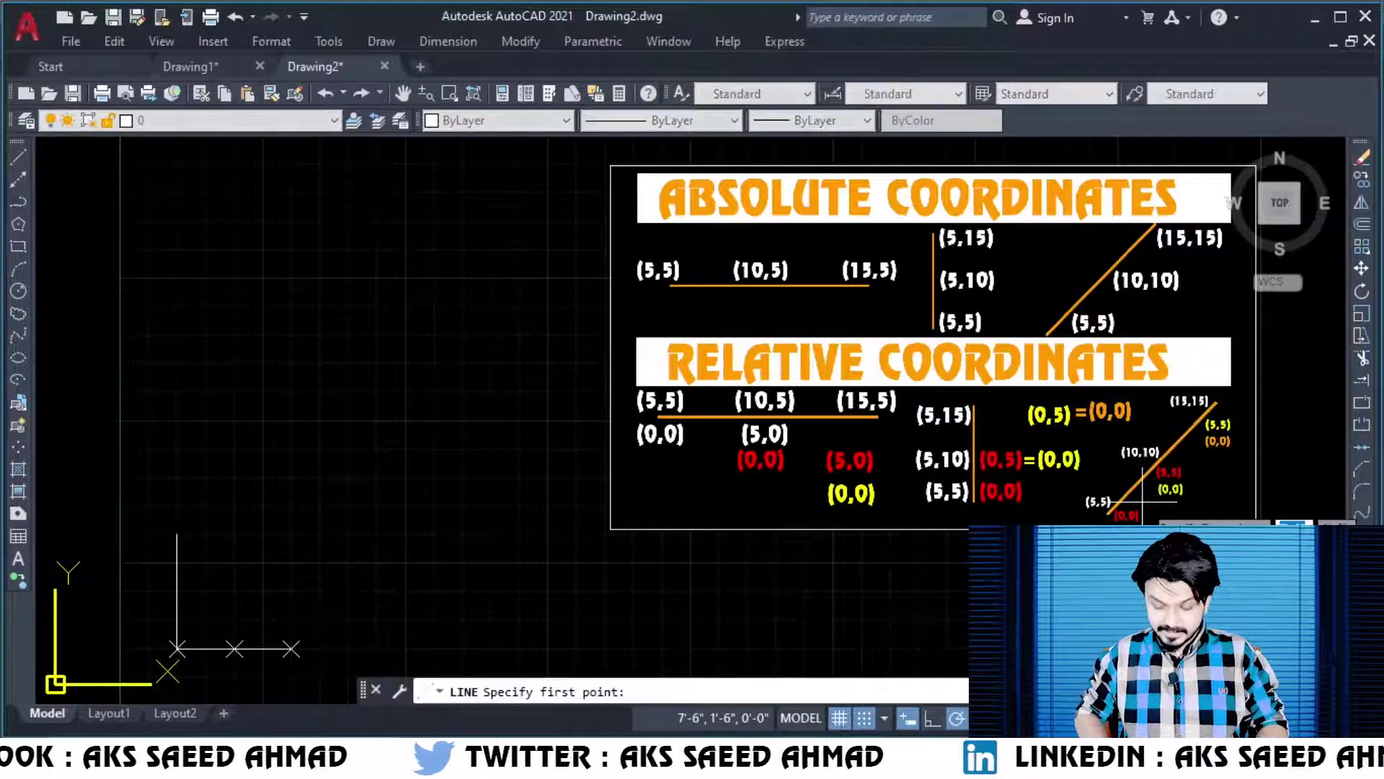
type("5,5")
key("Return")
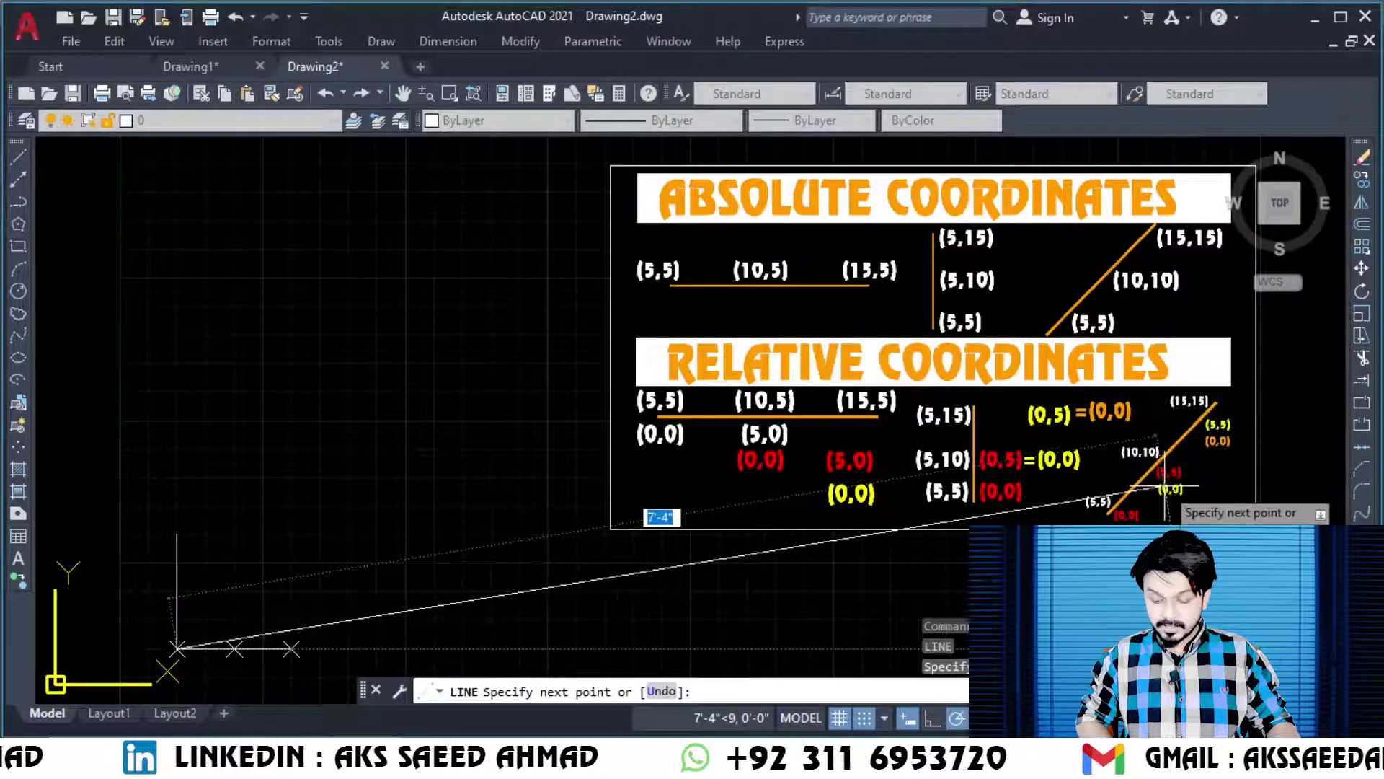
type("5")
key("Return")
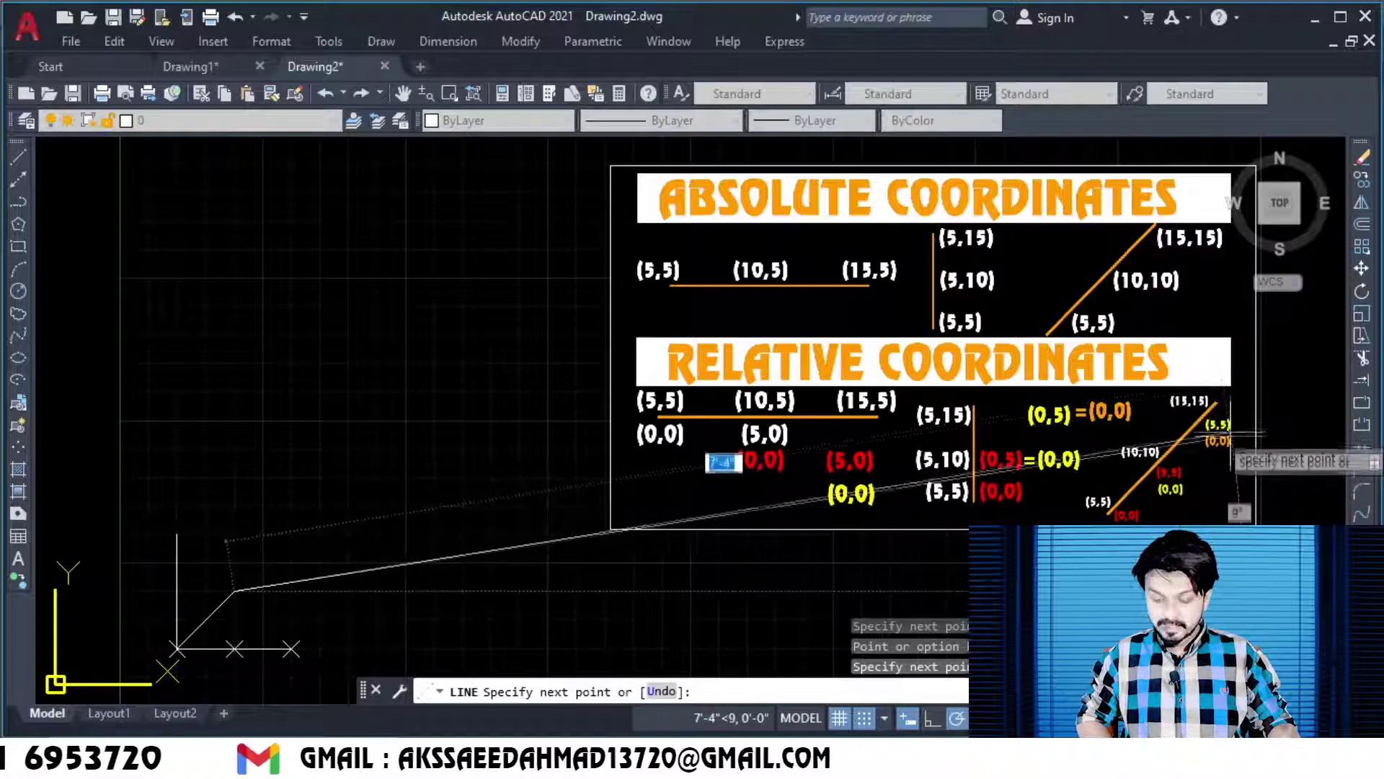
type("5")
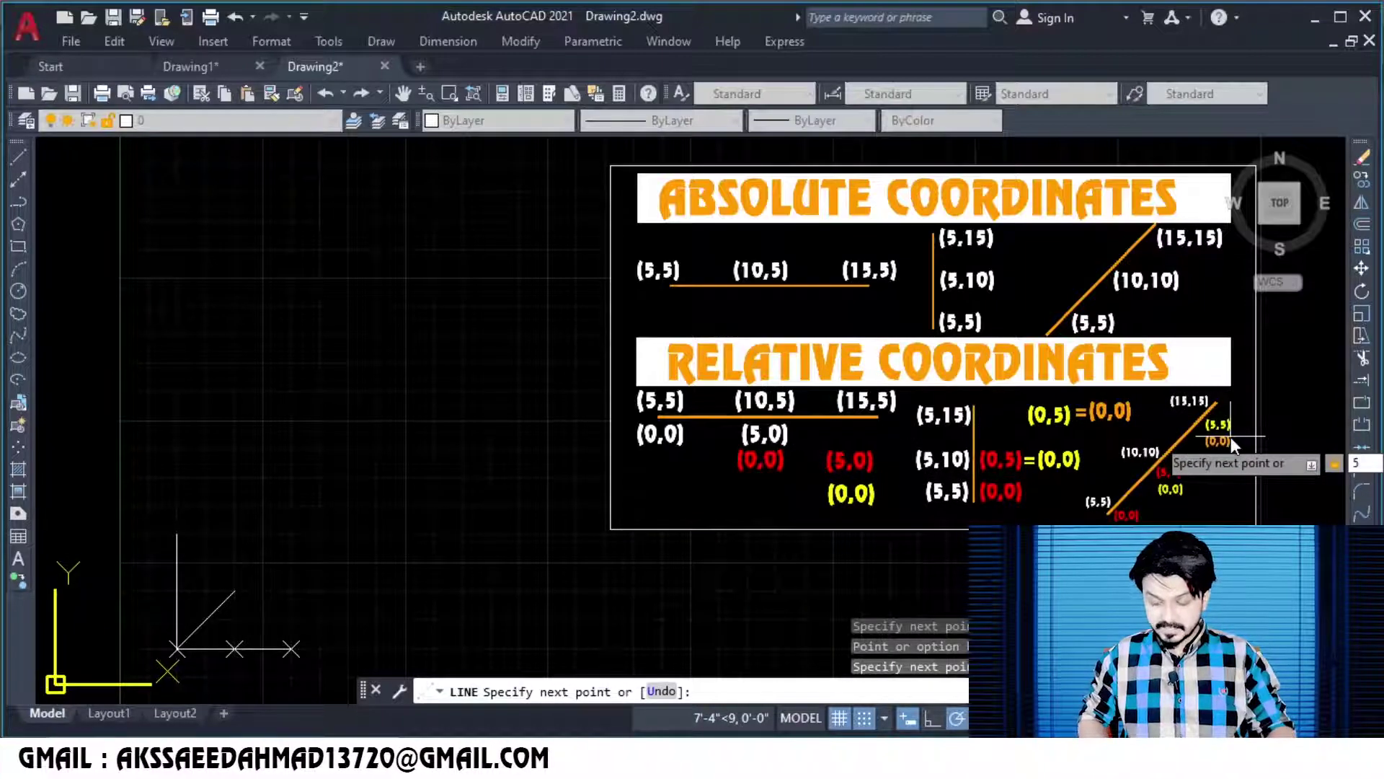
type(",5")
key("Return")
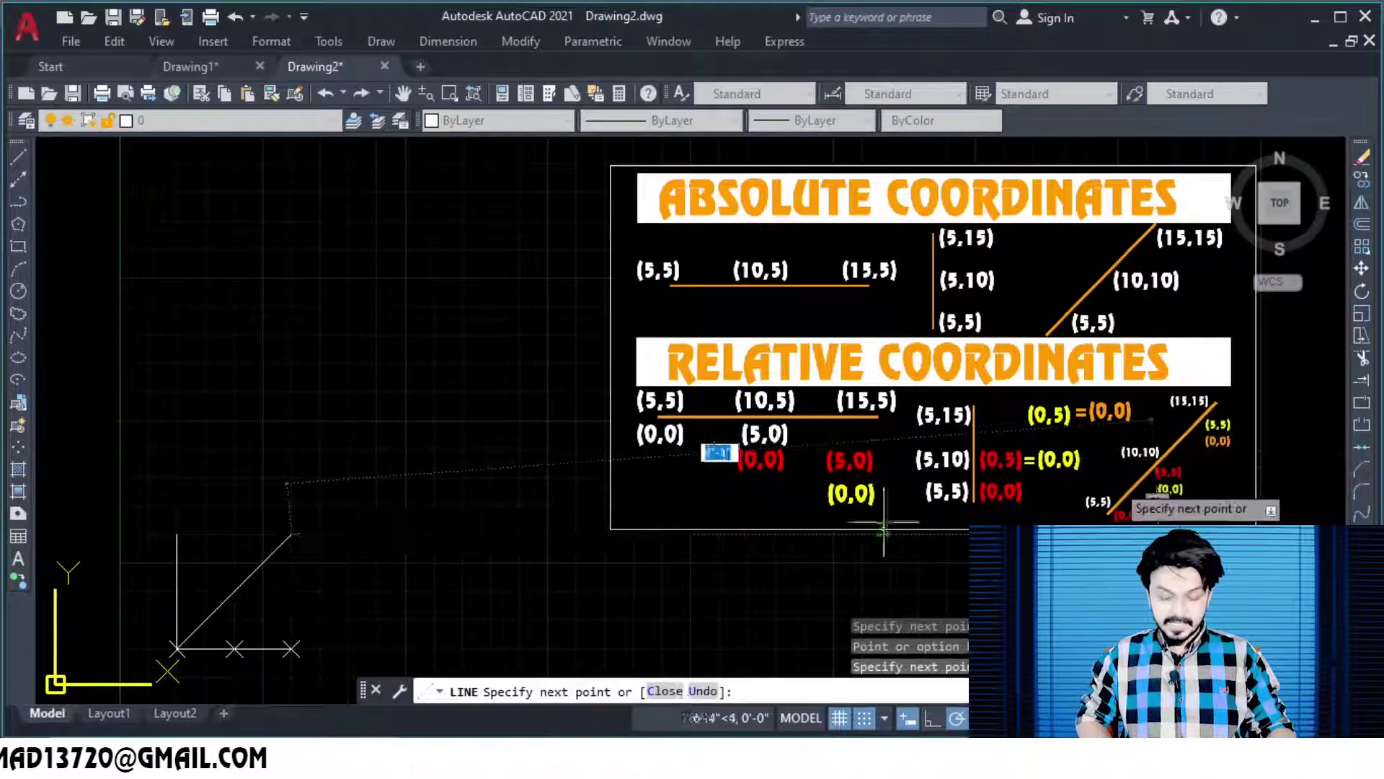
key("Return")
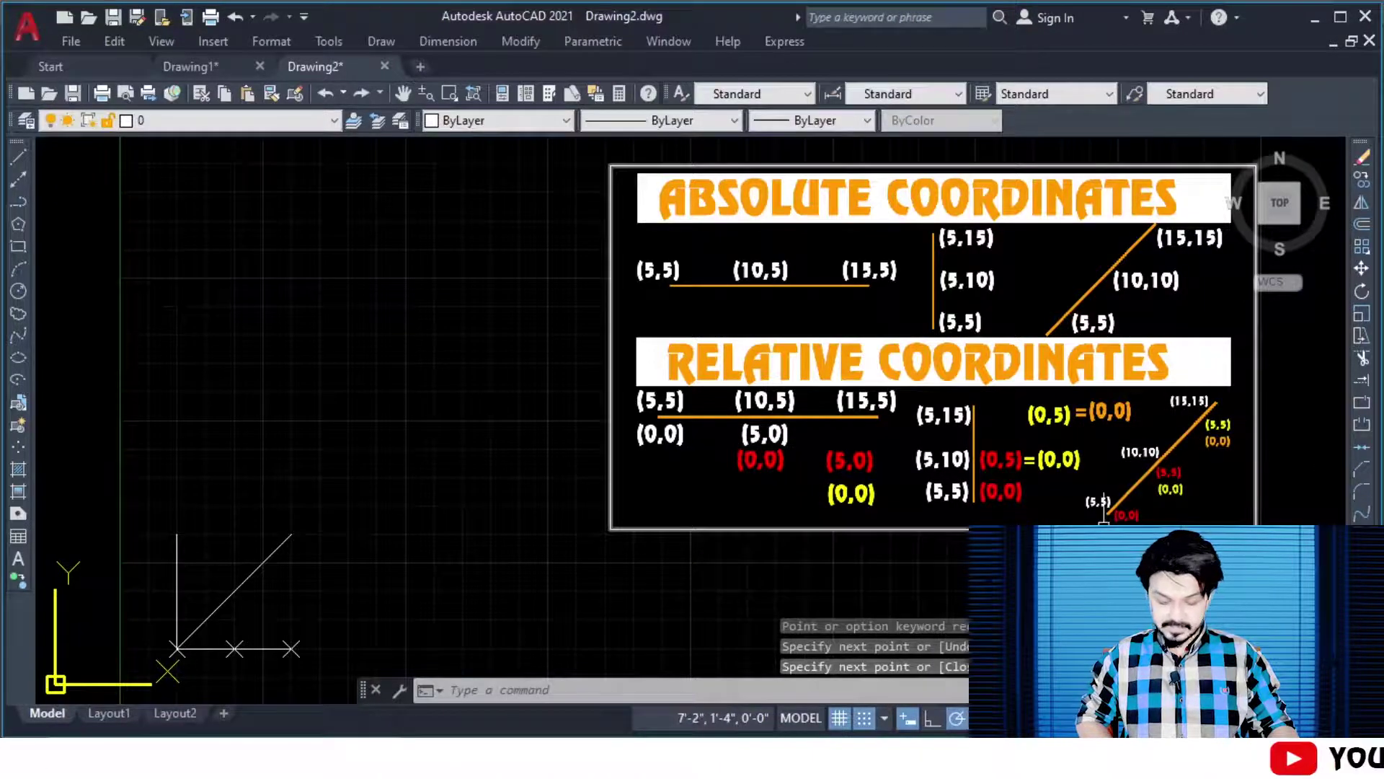
mouse_move(907, 718)
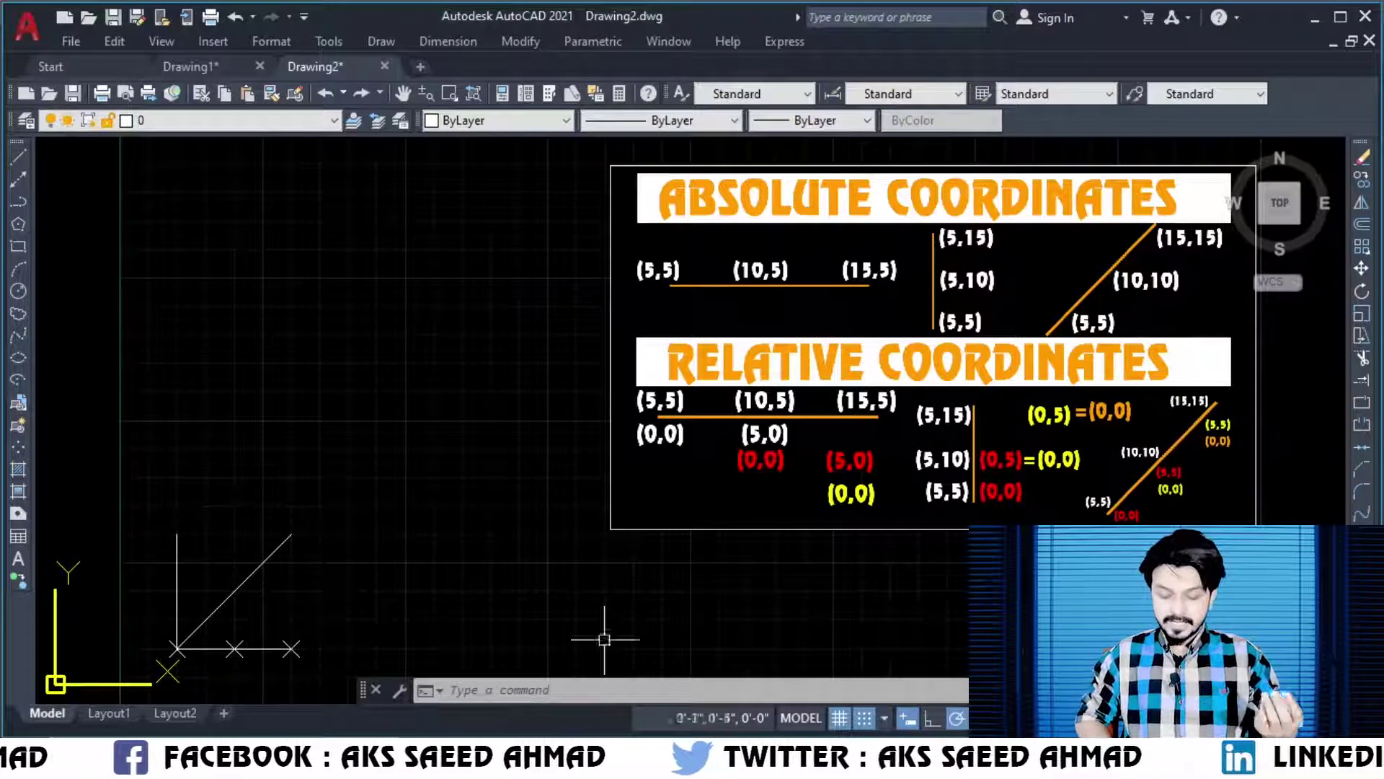
Step: Open Drafting Settings on the Dynamic Input tab from the status bar toggle's menu
right_click(907, 717)
left_click(937, 703)
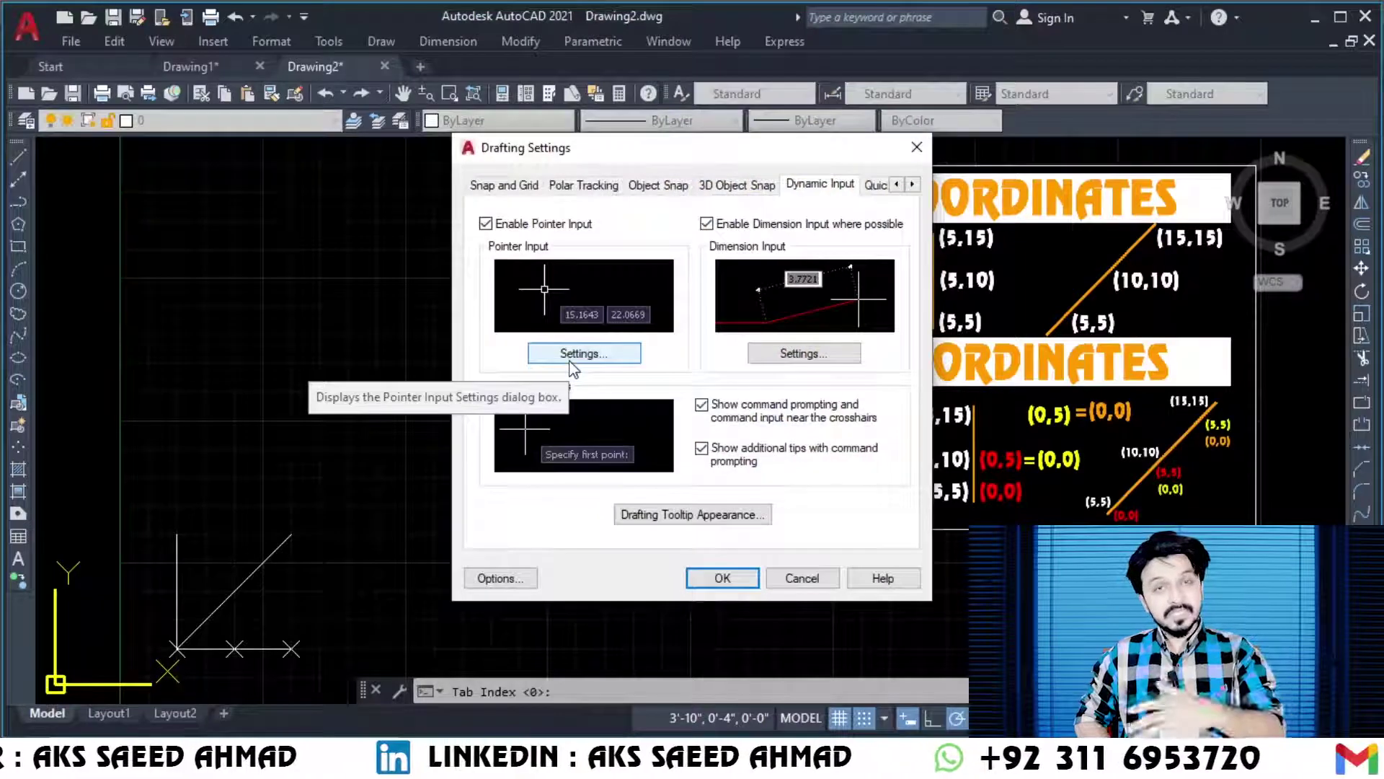